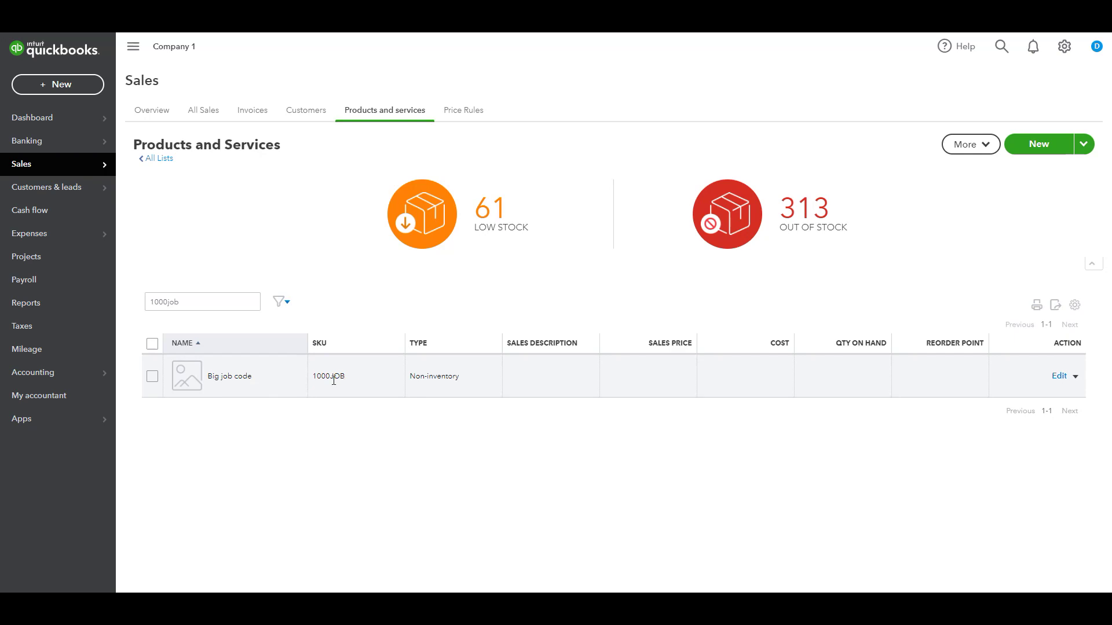
Step: Open the non-inventory item Big job code (SKU 1000JOB) in the Product/Service panel for editing
left_click(1059, 377)
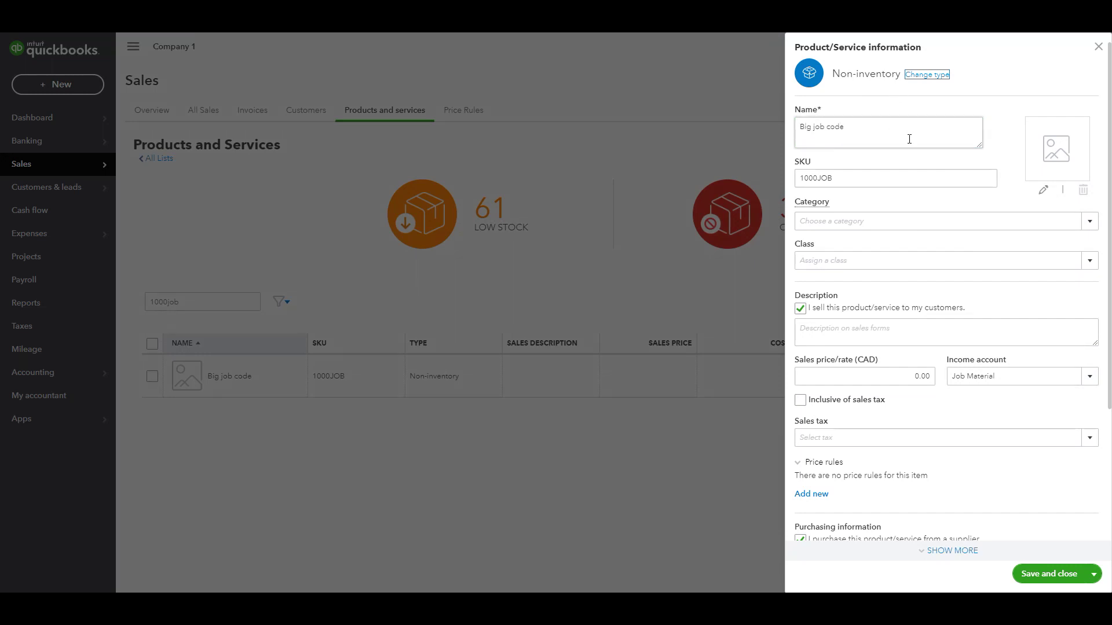
Step: Check Big job code's income and expense accounts, then close the panel back to the 1000job list
scroll(978, 243, "down", 1)
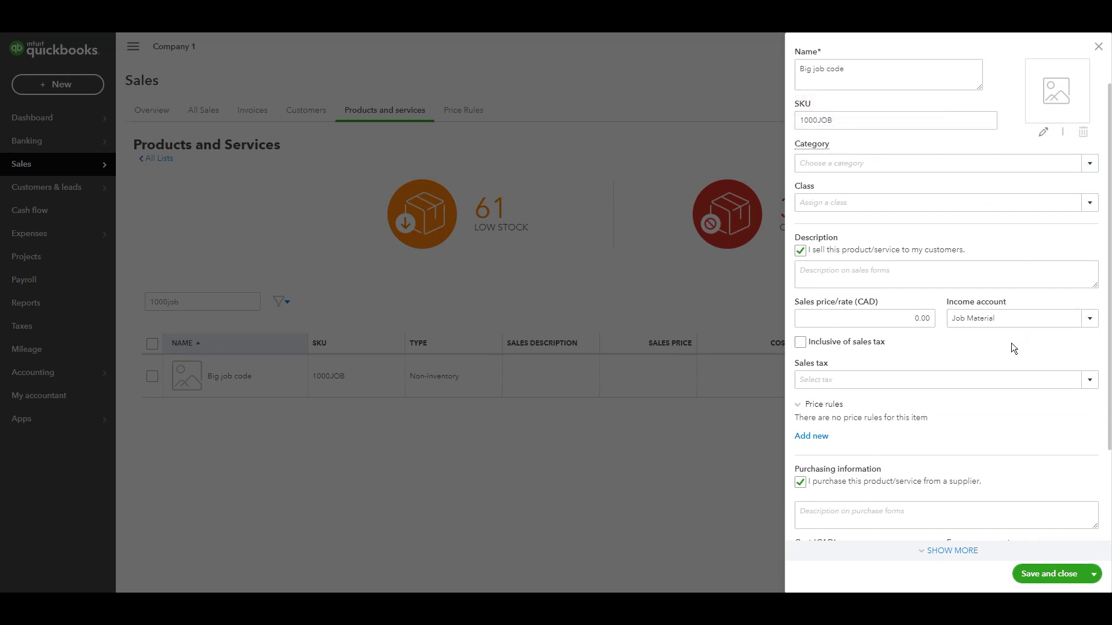
scroll(993, 347, "down", 2)
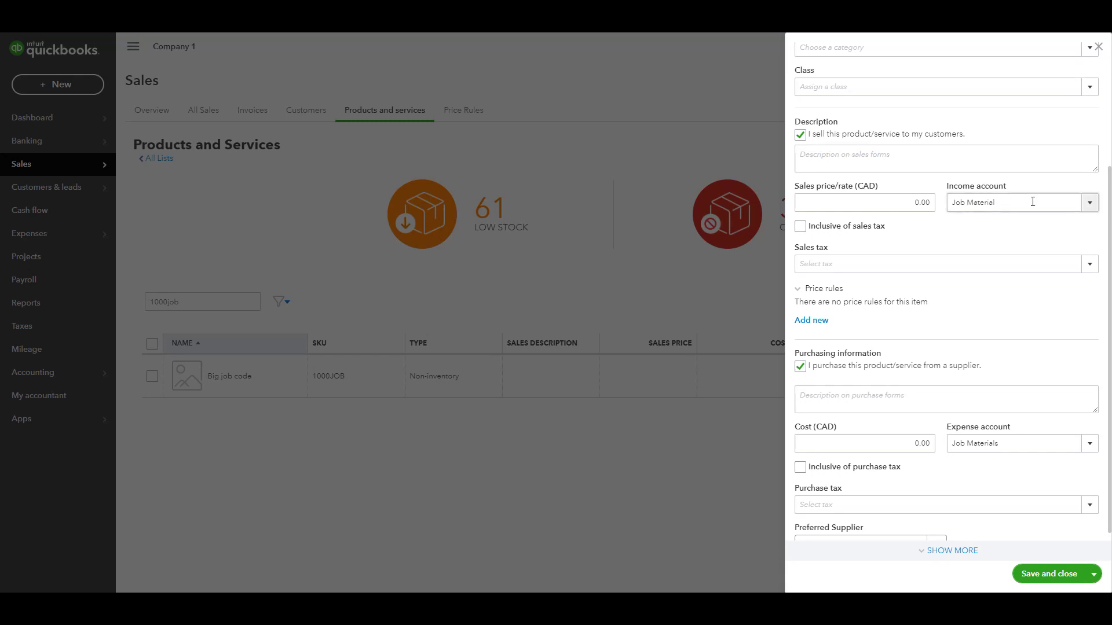
left_click(1097, 47)
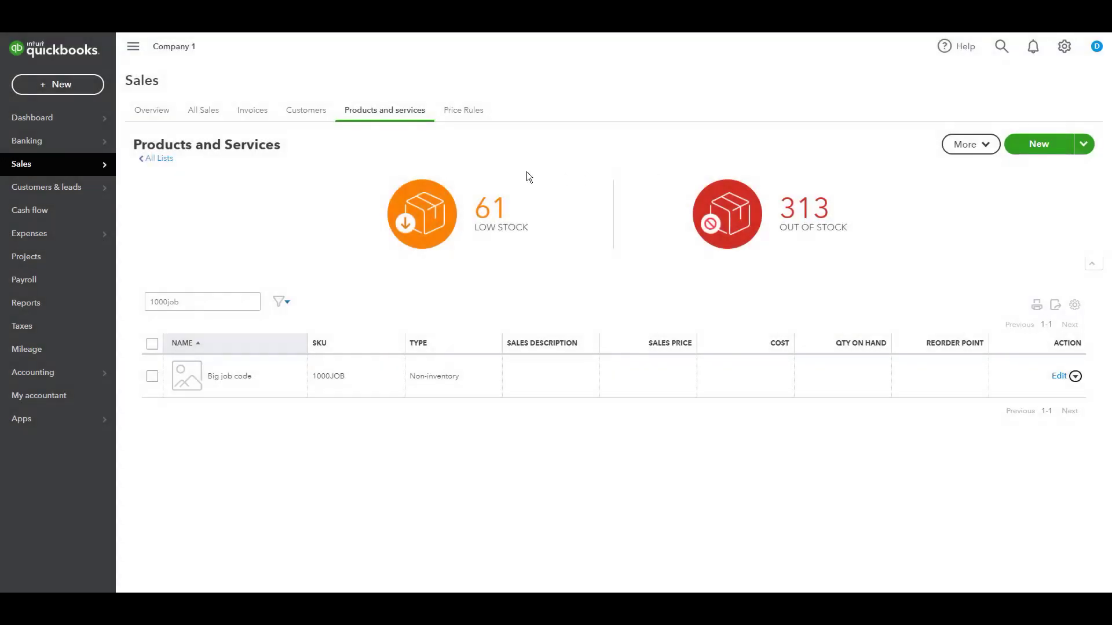
Step: Create invoice 101202 billed to Customer2:Customer2 with its billing and shipping addresses filled in
left_click(68, 85)
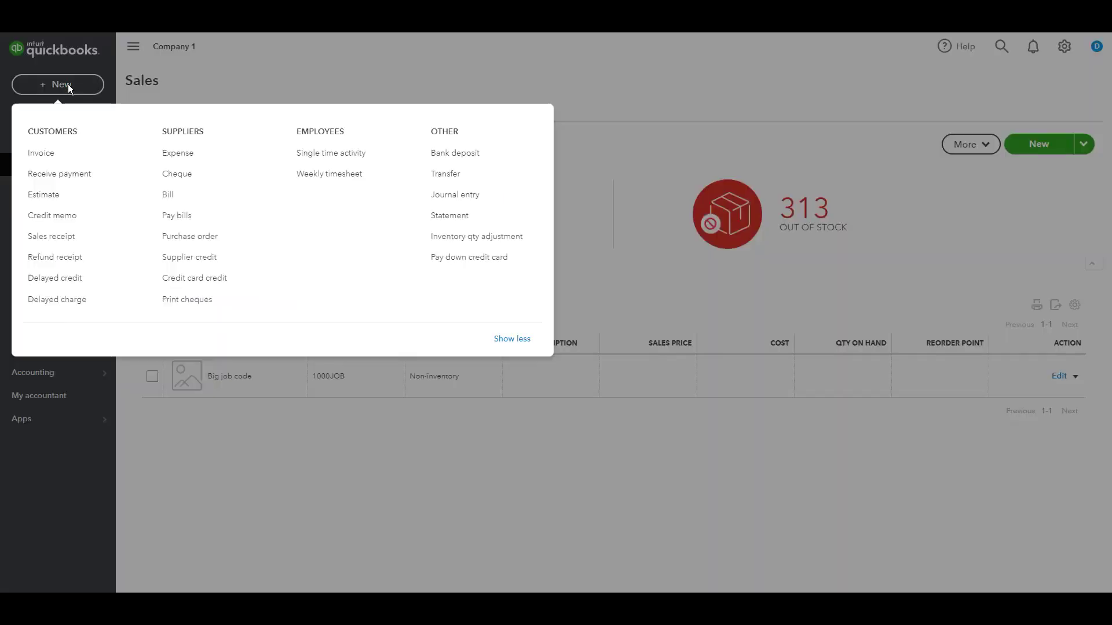
left_click(35, 153)
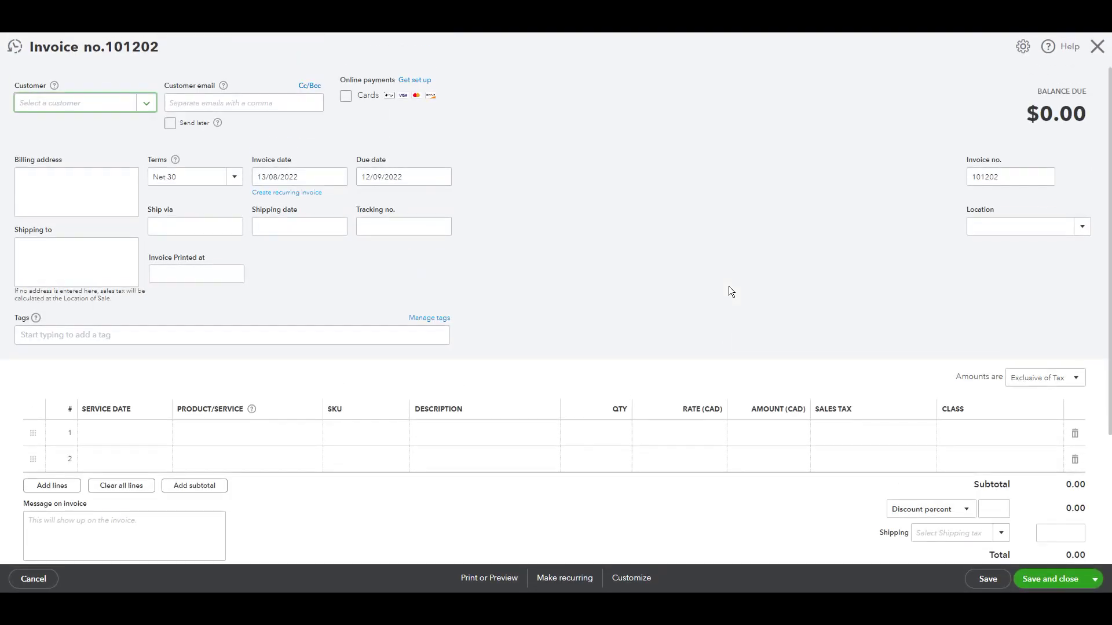
left_click(52, 112)
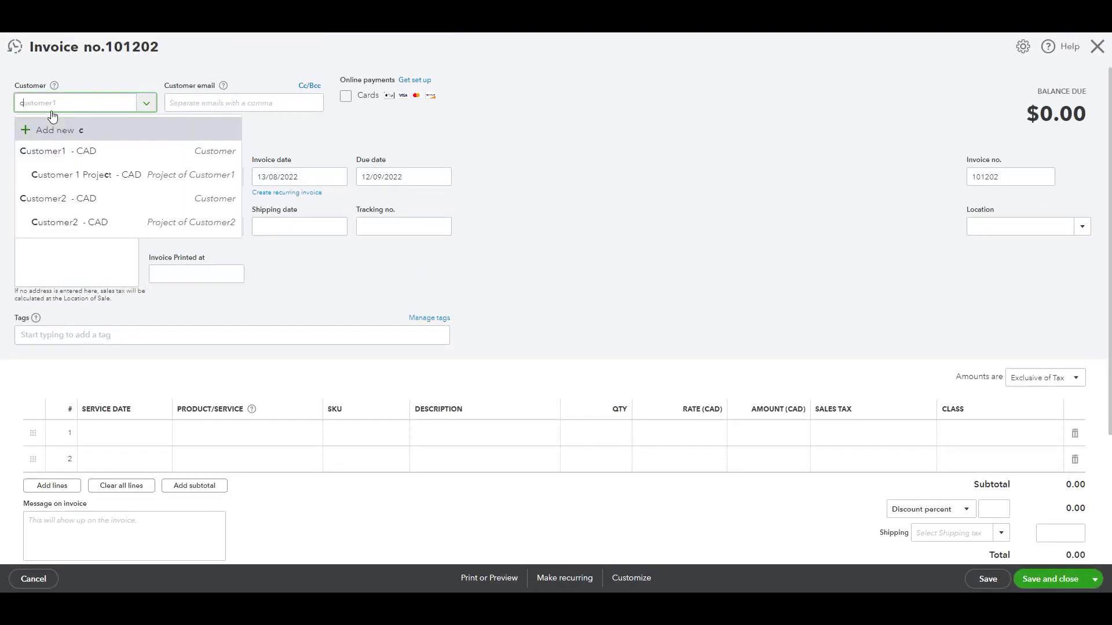
type("cuto")
key("BackSpace")
key("BackSpace")
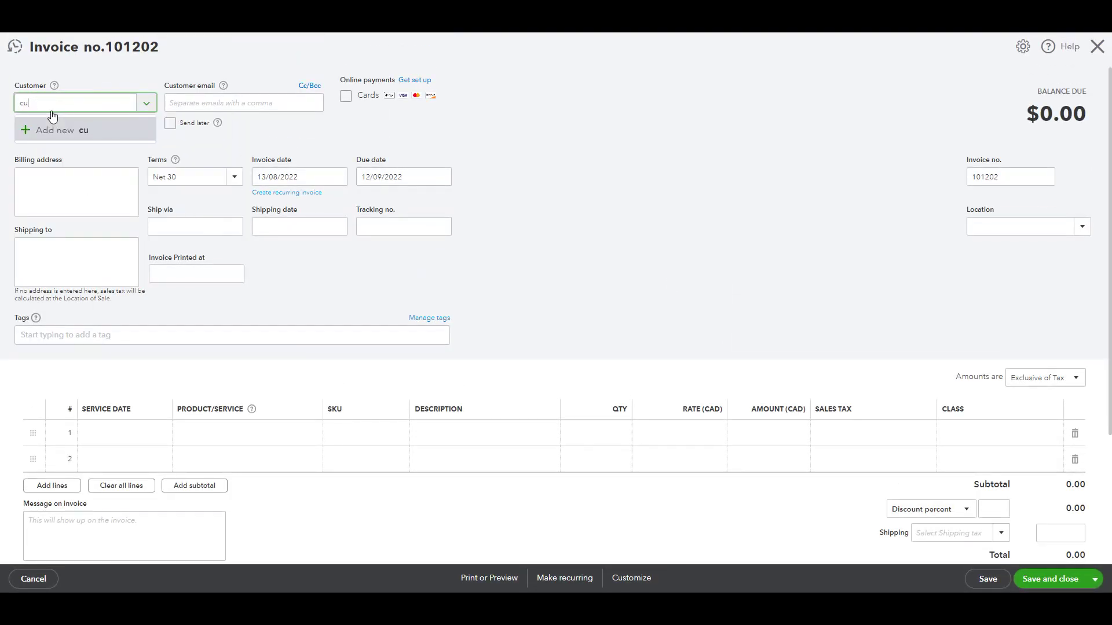
type("sto")
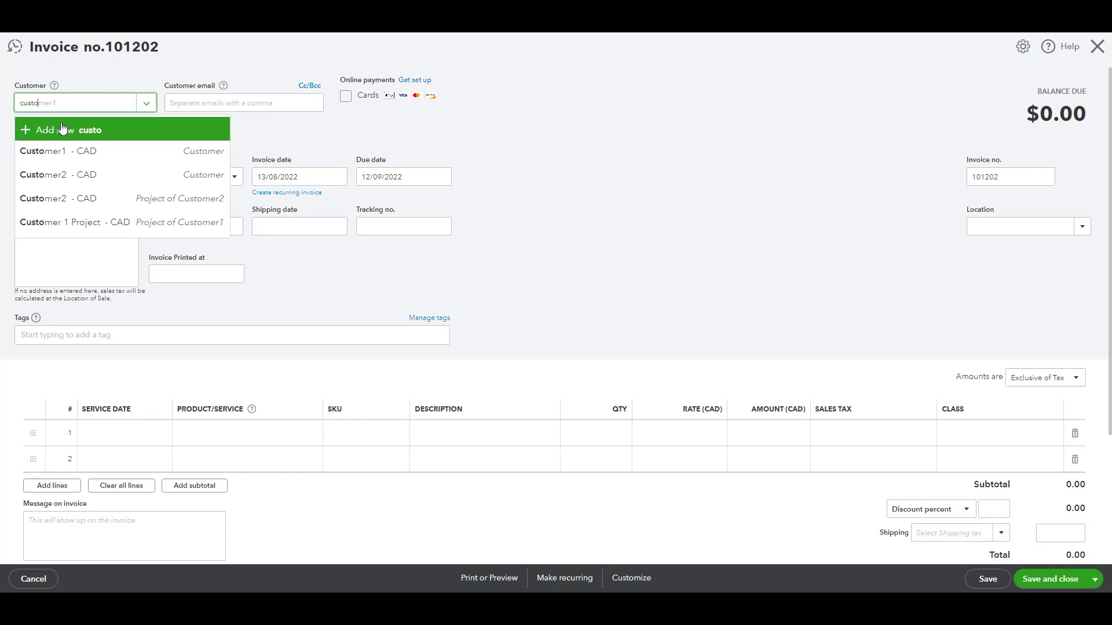
left_click(162, 199)
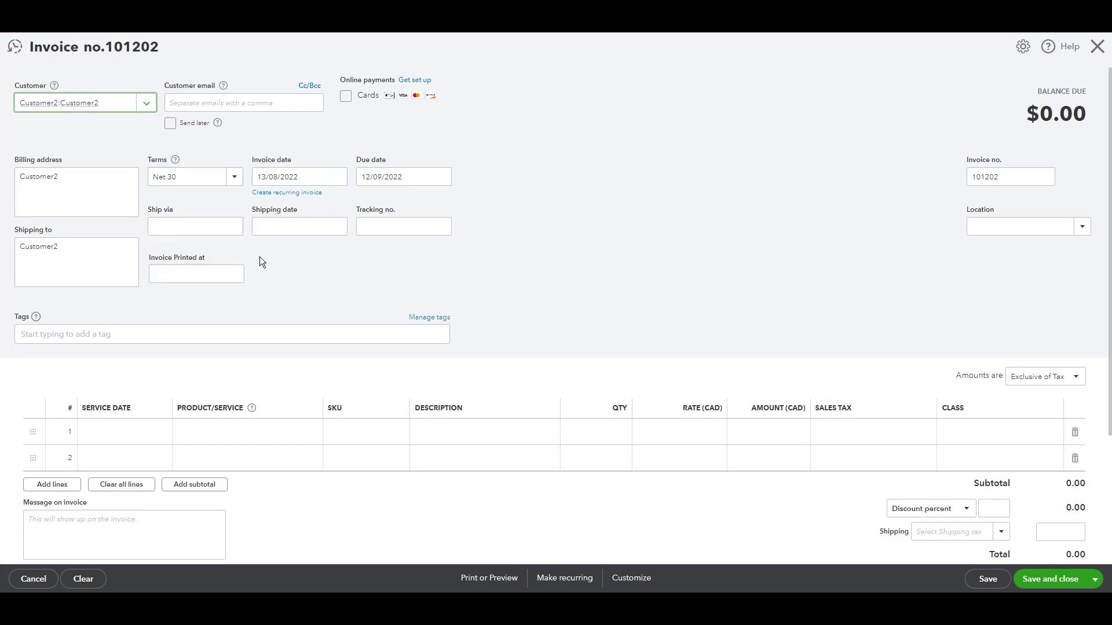
scroll(259, 262, "down", 2)
left_click(244, 323)
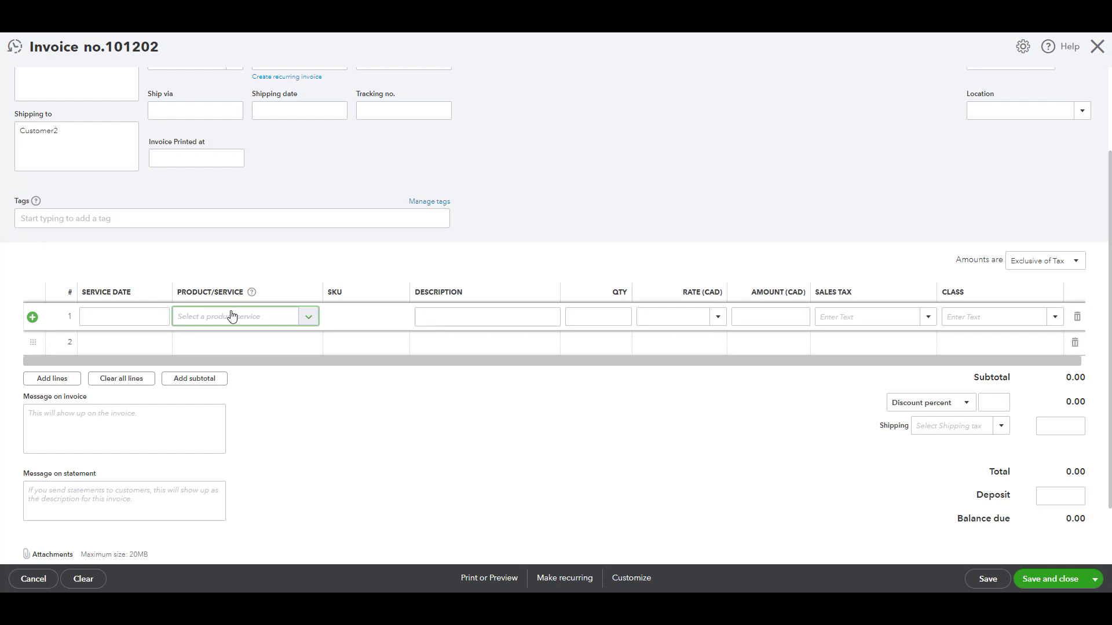
Step: Put 100T TAPER NOZZLE at 78.99 on line 1, with amounts Out of scope of Tax
left_click(309, 318)
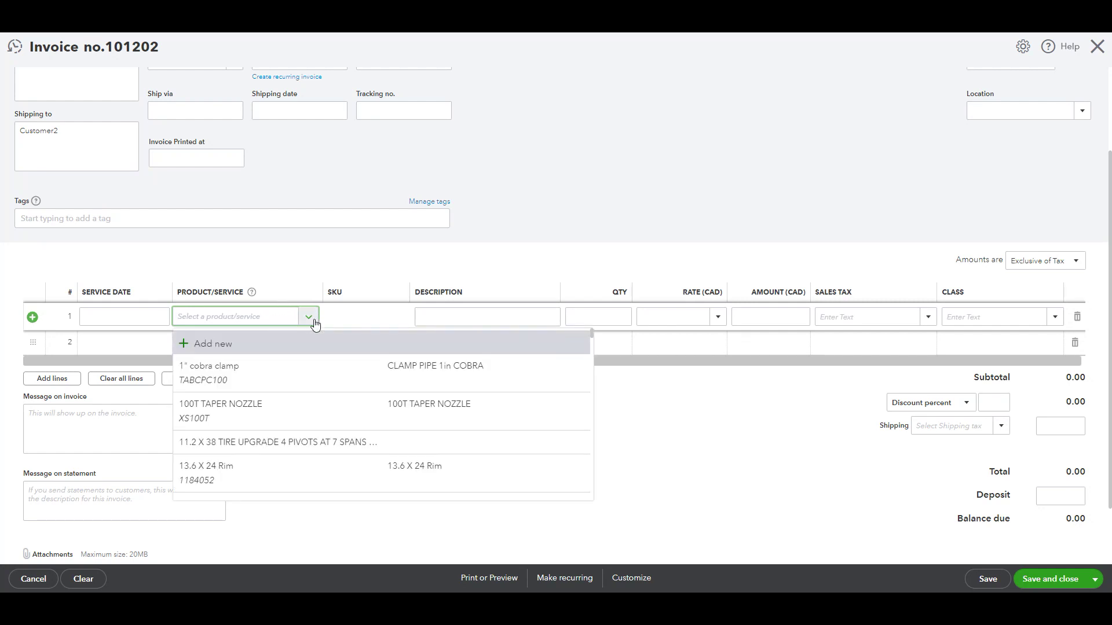
left_click(292, 416)
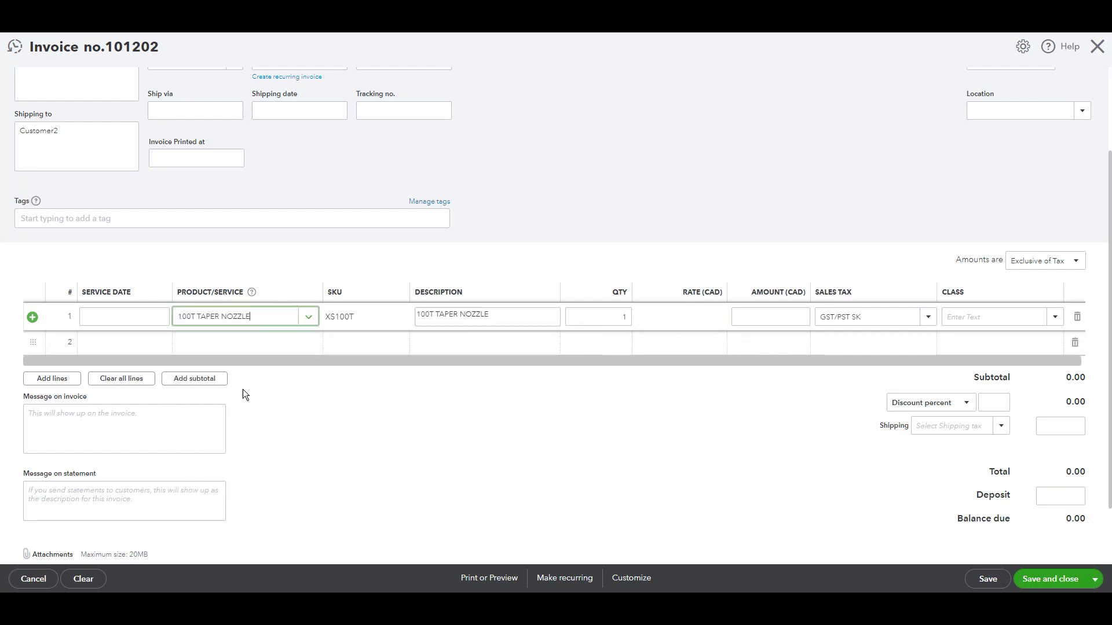
left_click(1039, 263)
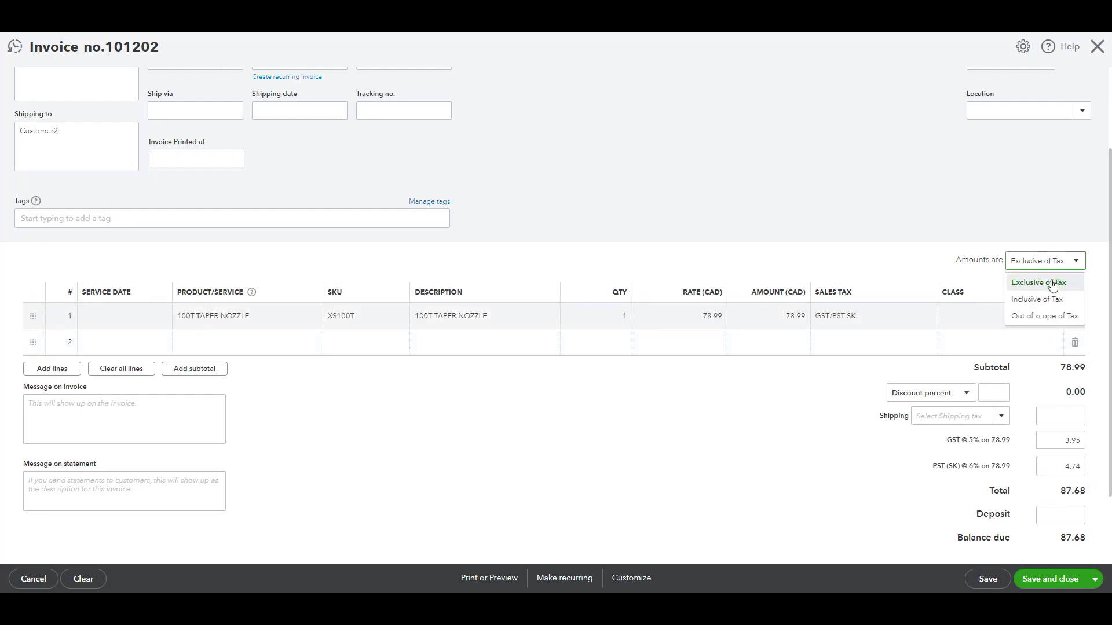
left_click(1042, 315)
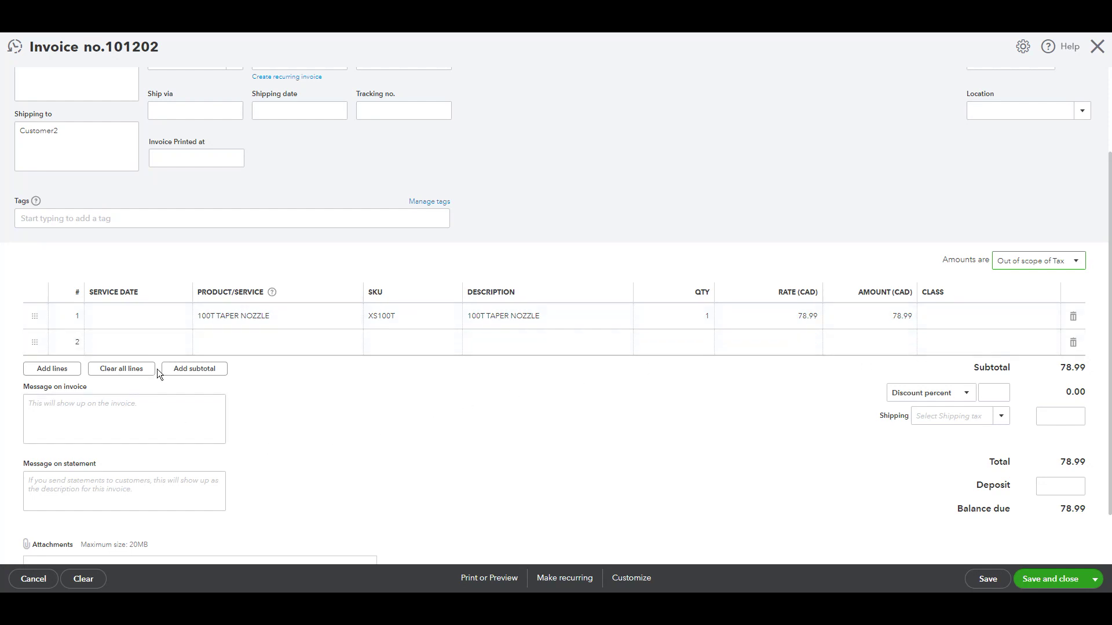
mouse_move(690, 323)
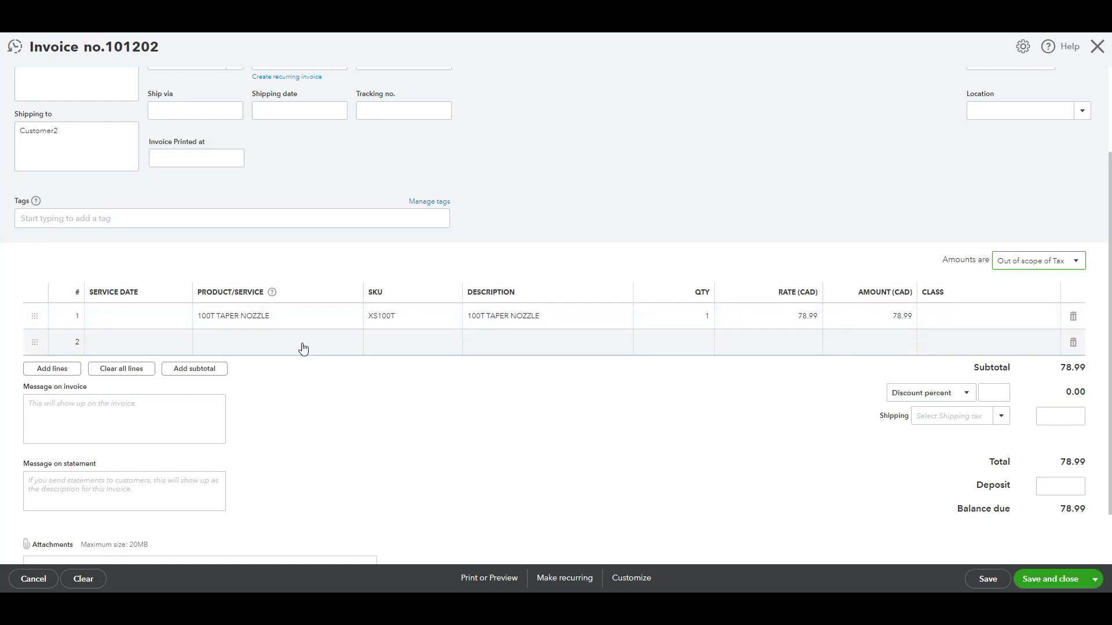
Step: Add Big job code (1000JOB) on line 2 at rate -78.99, bringing the total to 0.00
left_click(259, 346)
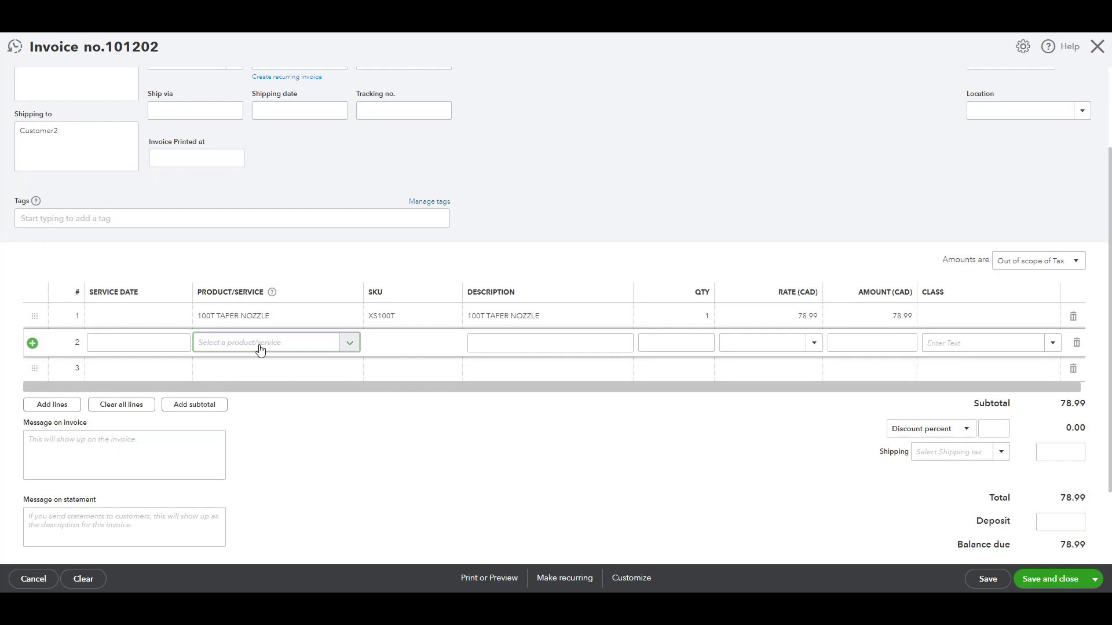
type("1000")
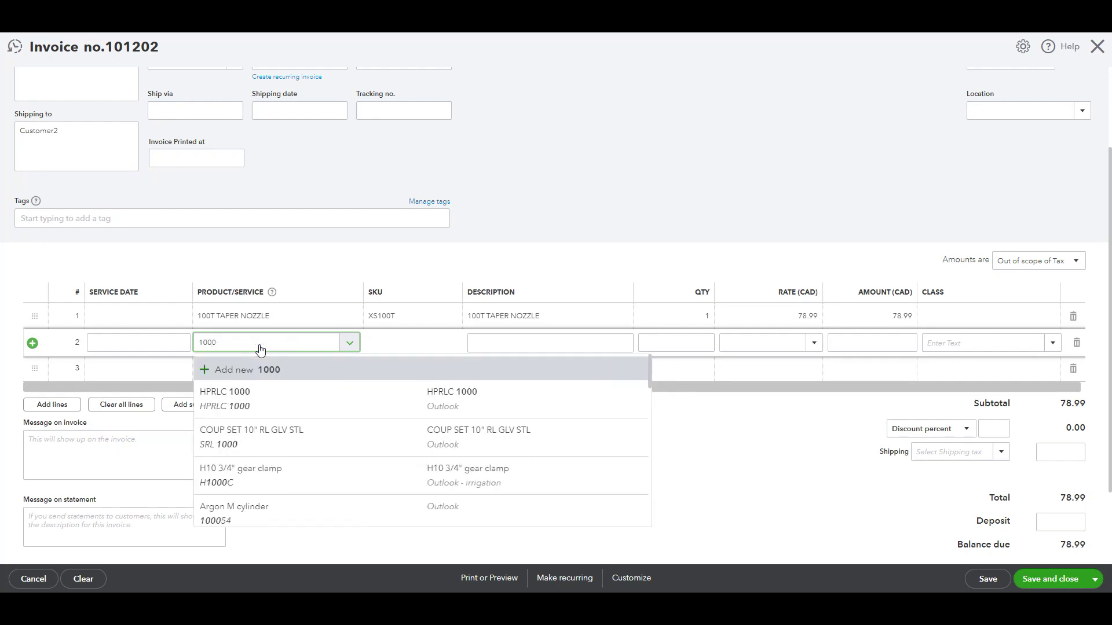
type("jo")
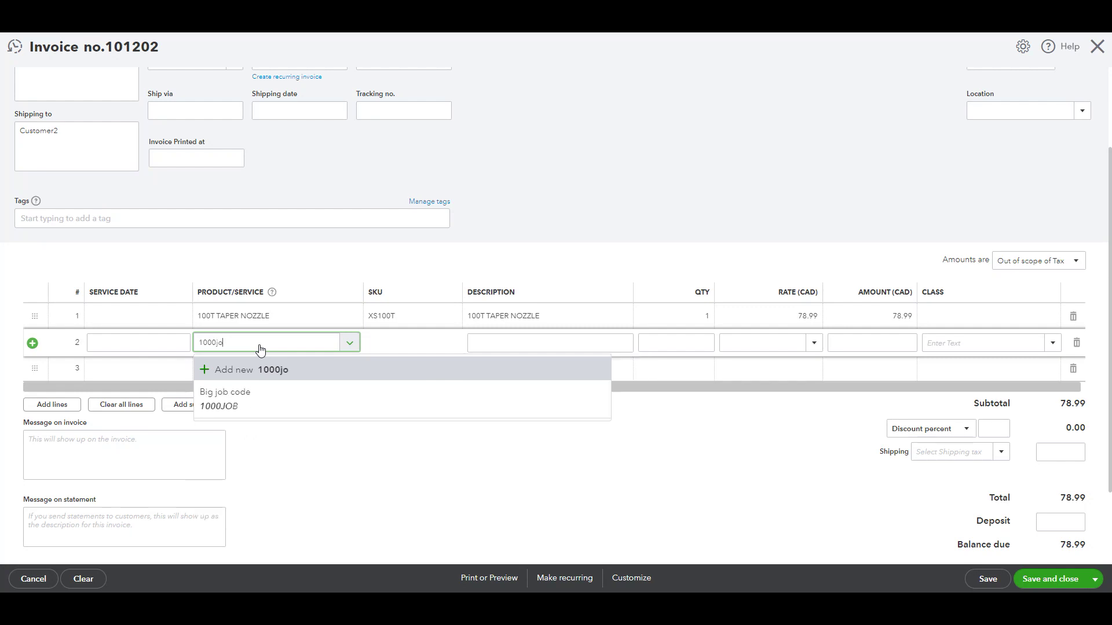
left_click(250, 396)
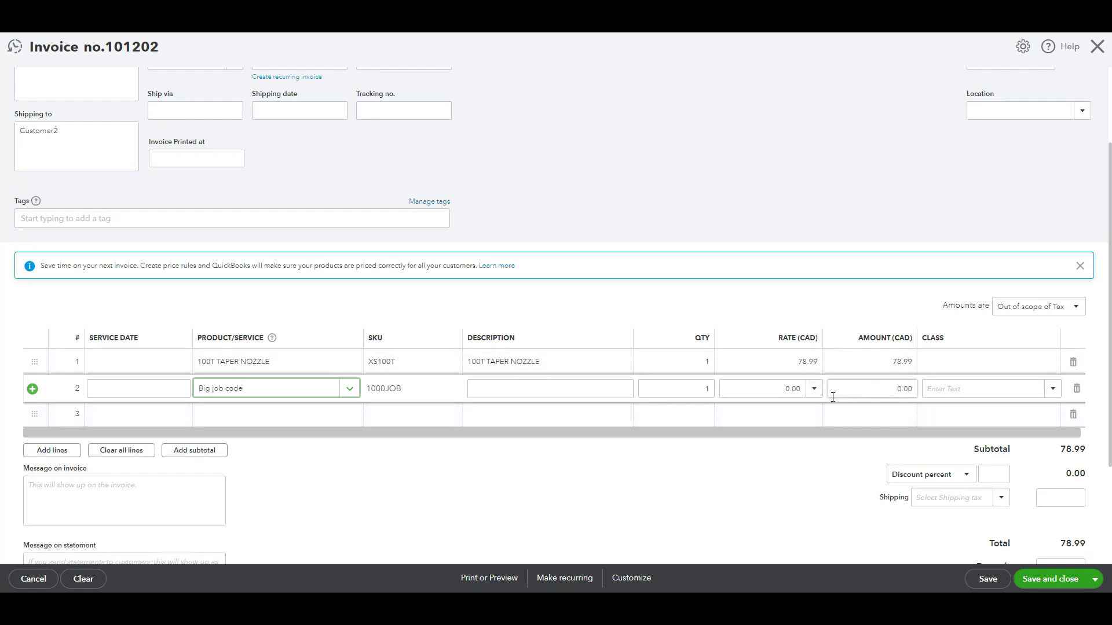
left_click(773, 390)
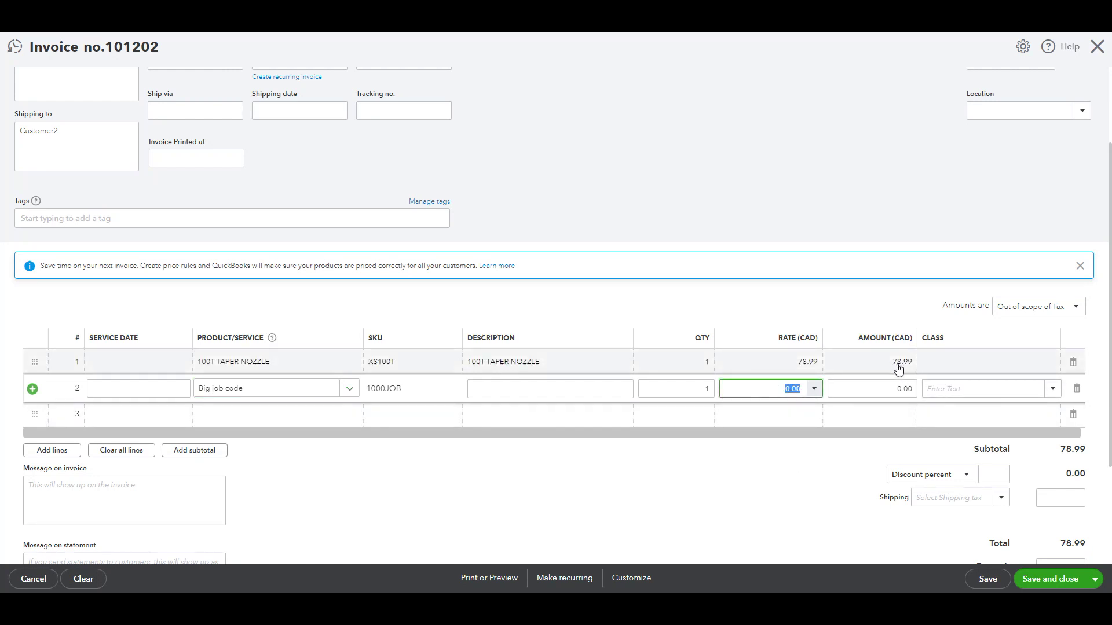
key("BackSpace")
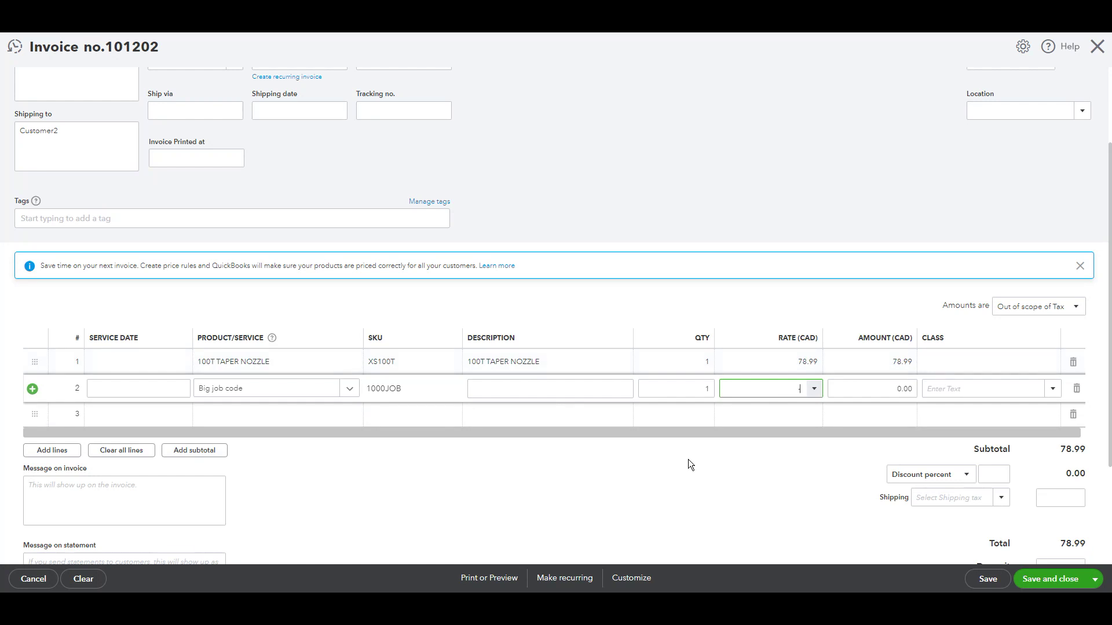
type("-78.99")
key("Tab")
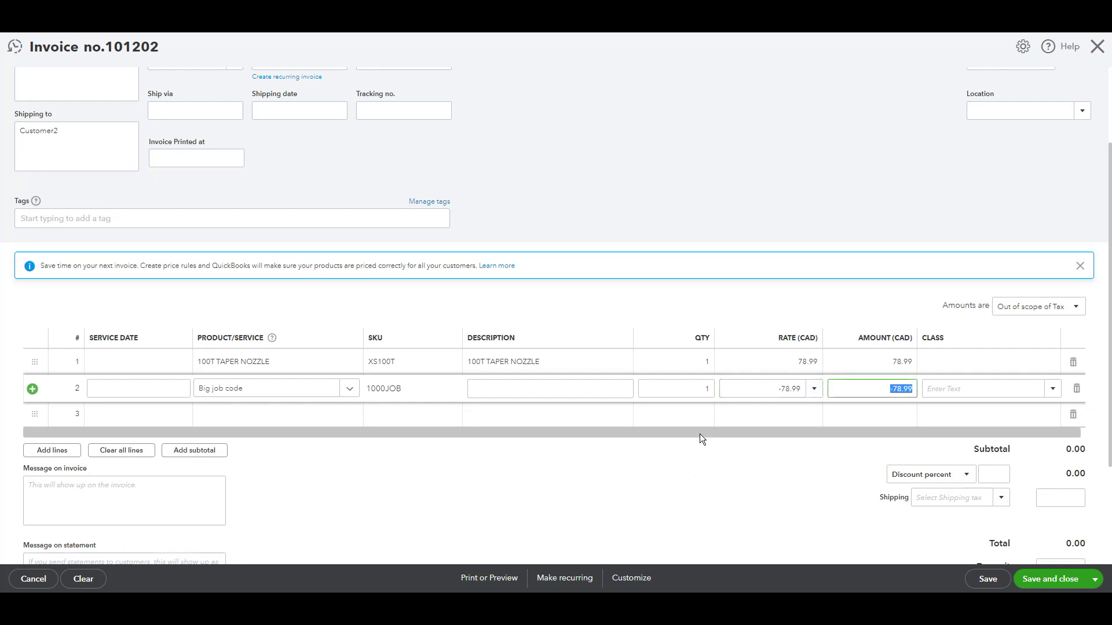
scroll(799, 495, "down", 2)
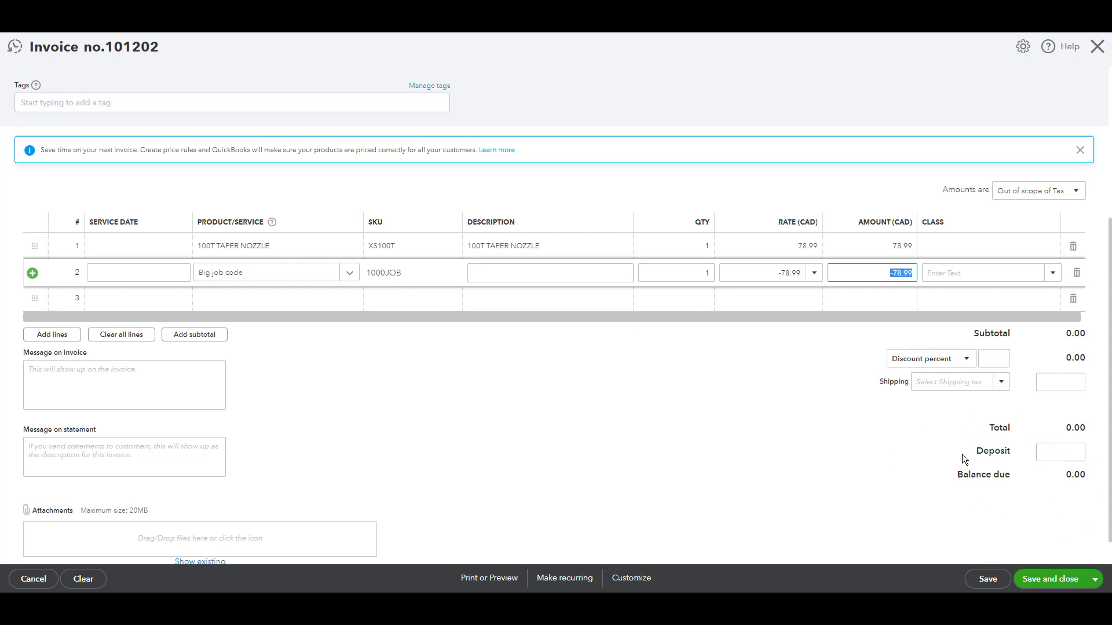
Step: Commit the -78.99 Big job code line so the invoice nets to 0.00, and bring up the save options
scroll(961, 456, "up", 1)
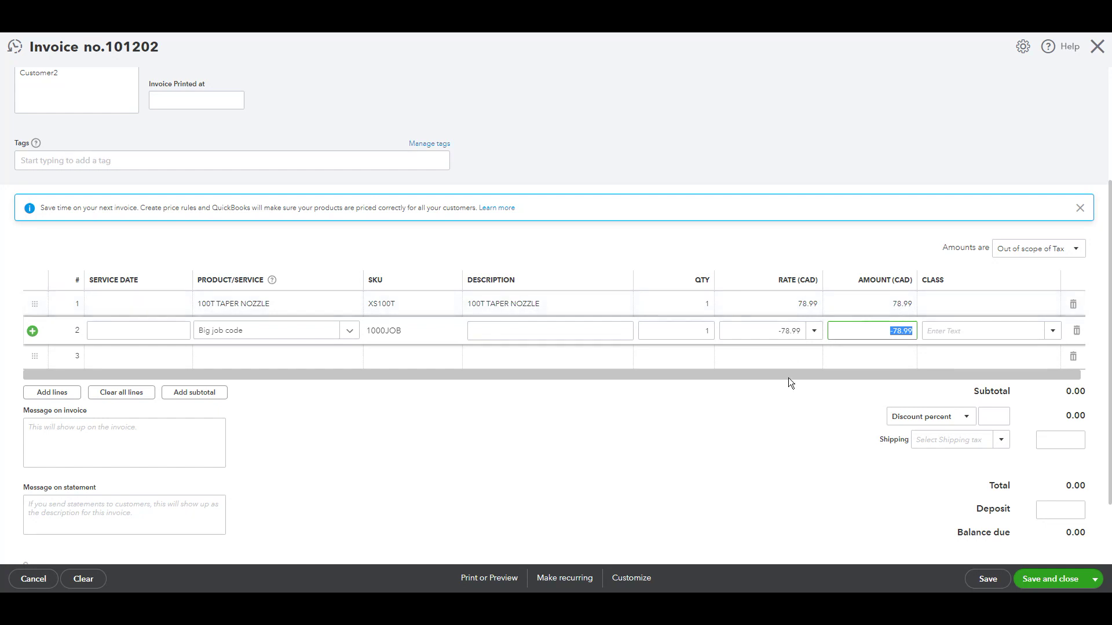
left_click(782, 418)
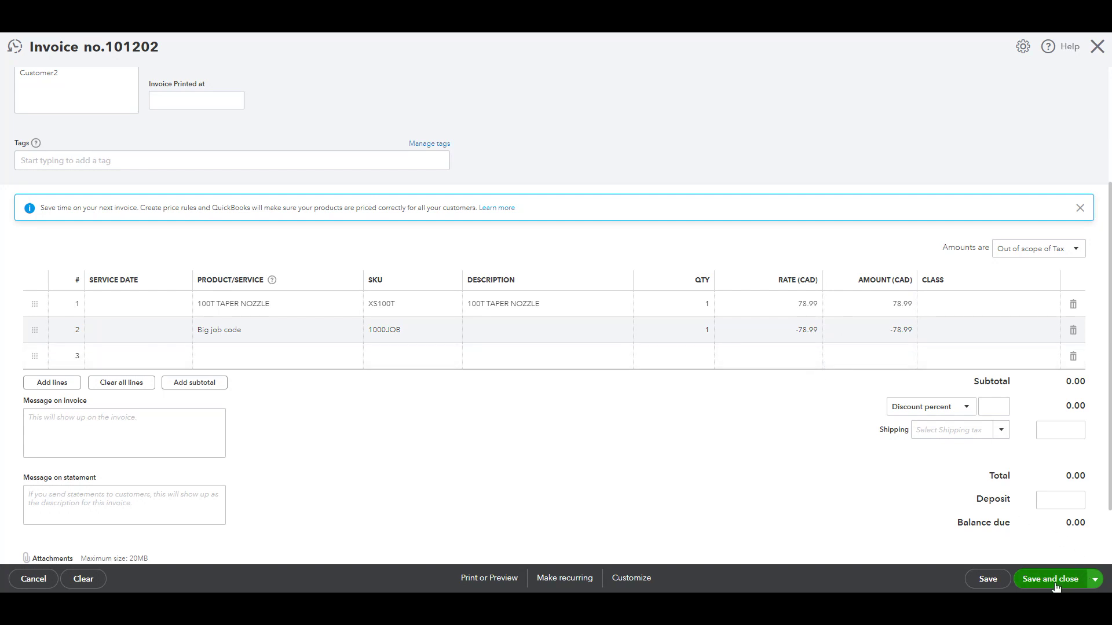
left_click(1094, 579)
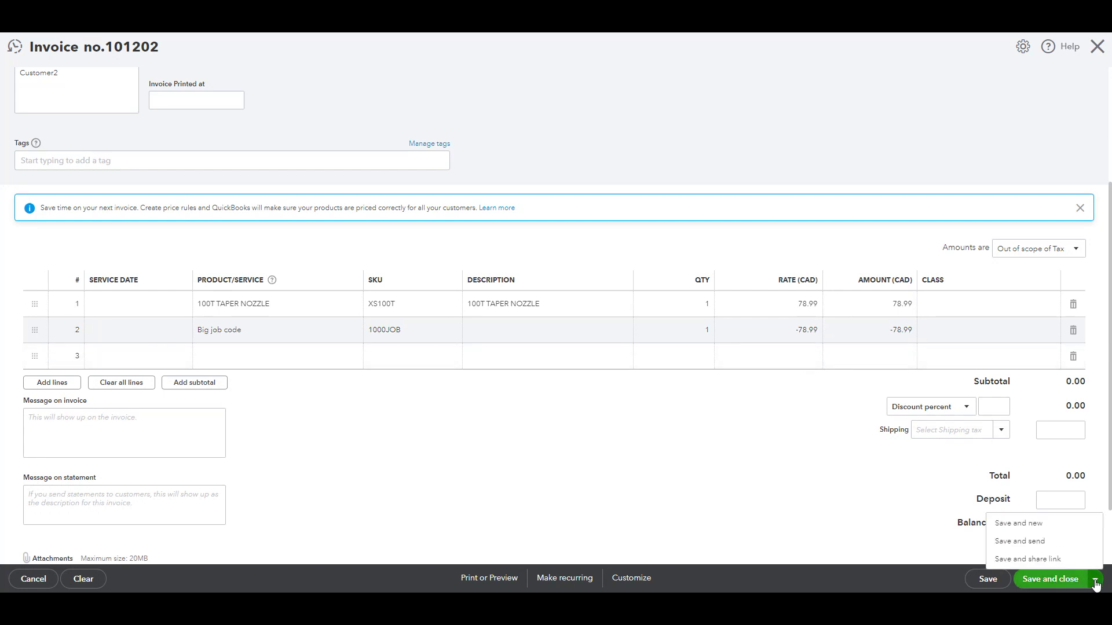
Step: Save invoice 101202 with Save and new, reopen it, and view its transaction journal
left_click(1019, 524)
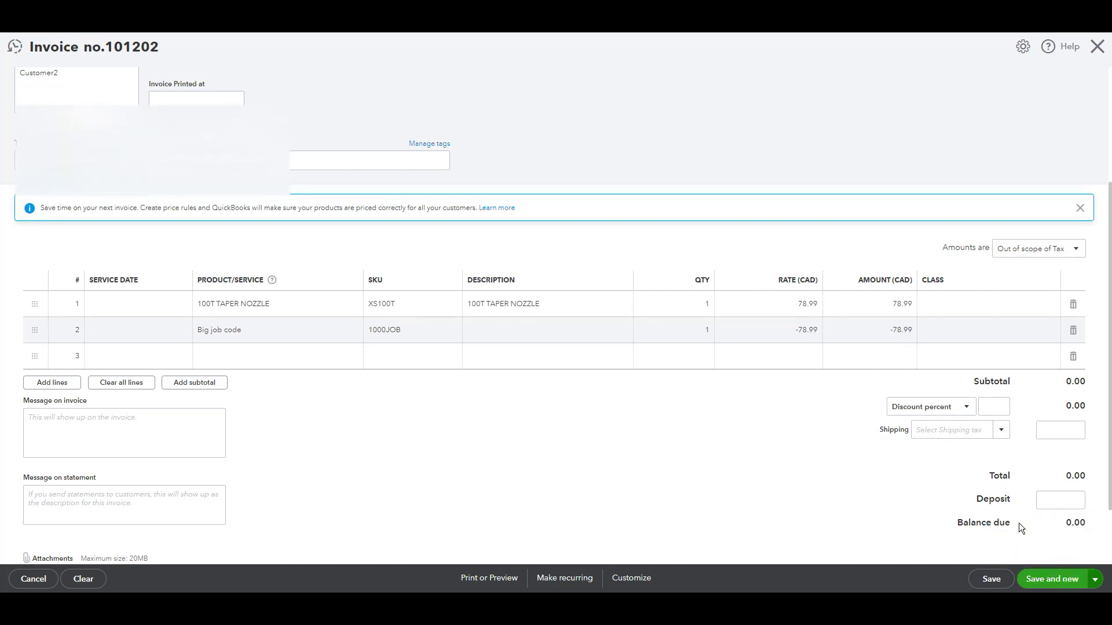
left_click(15, 47)
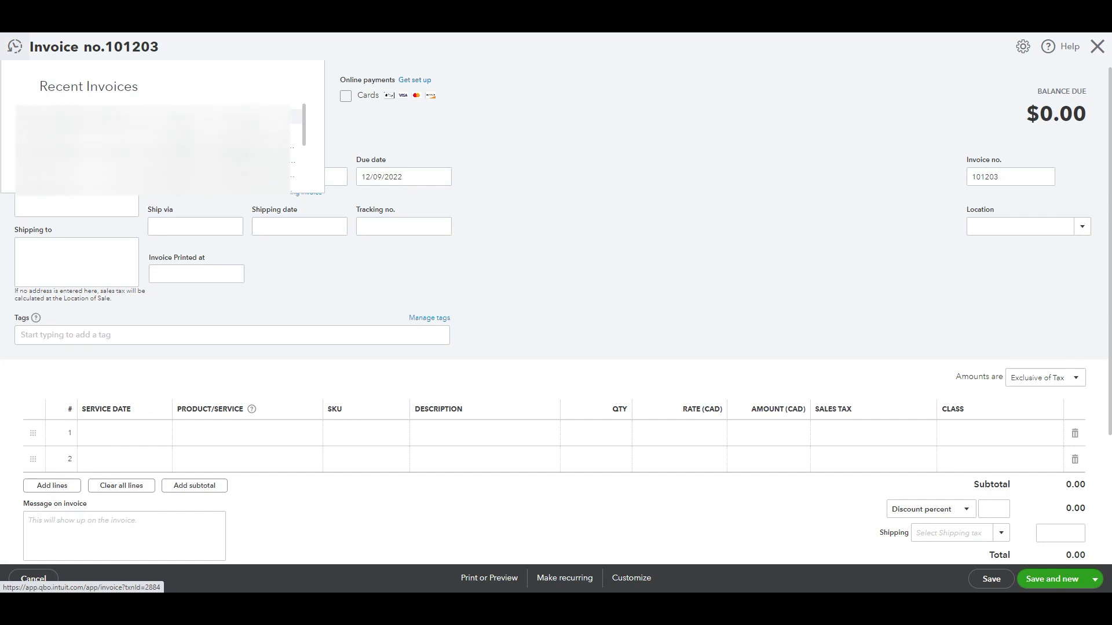
left_click(87, 119)
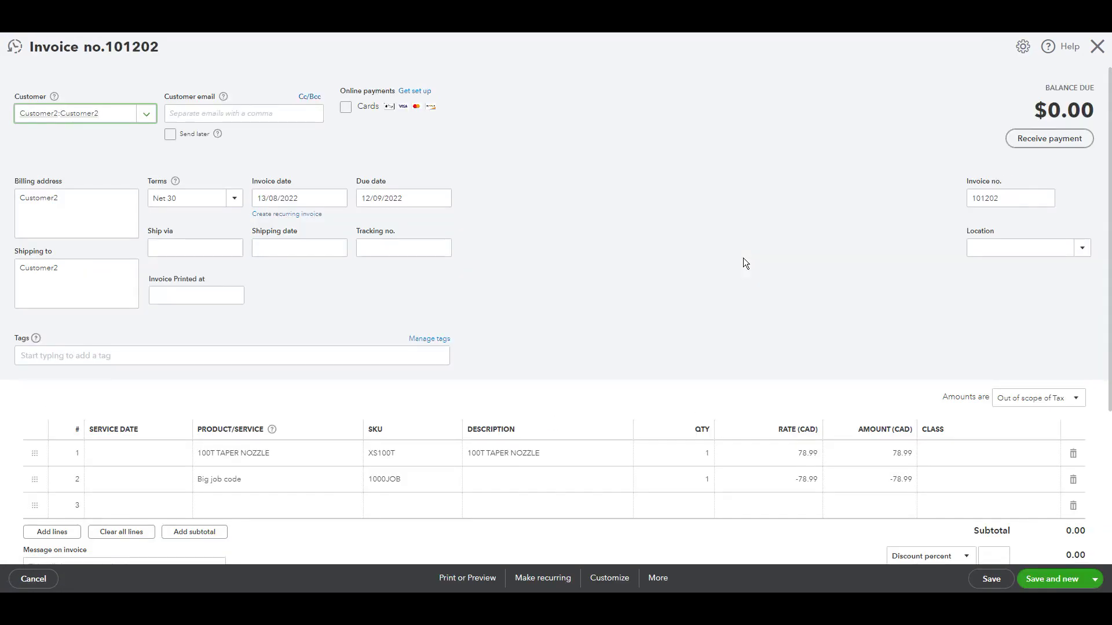
left_click(658, 581)
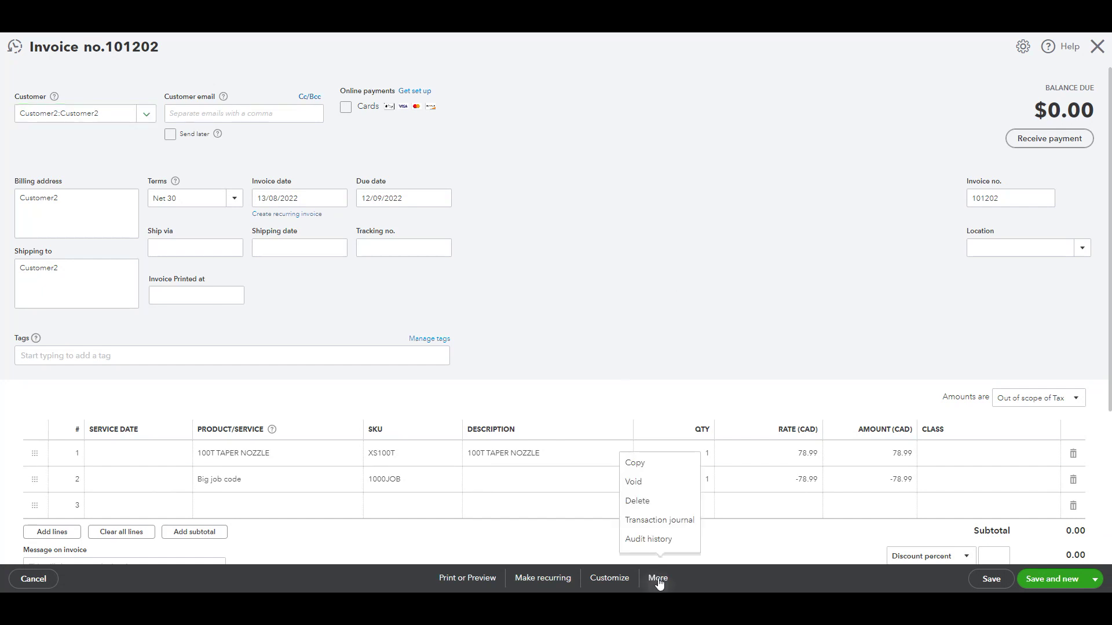
left_click(661, 528)
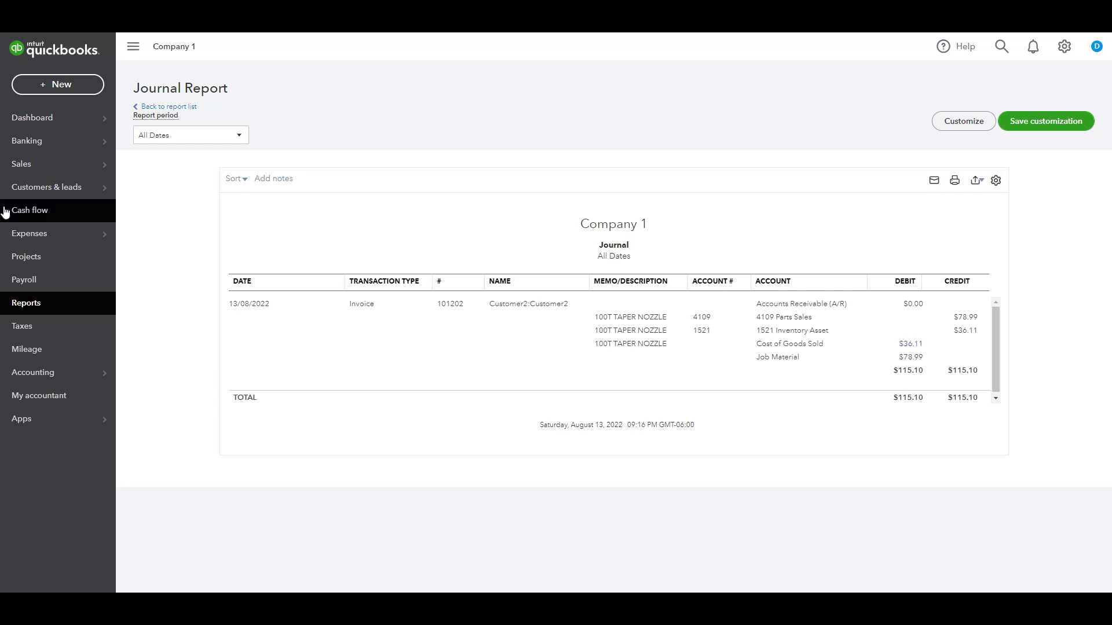
Step: Open the Customer2 project and its Project Reports tab
left_click(47, 259)
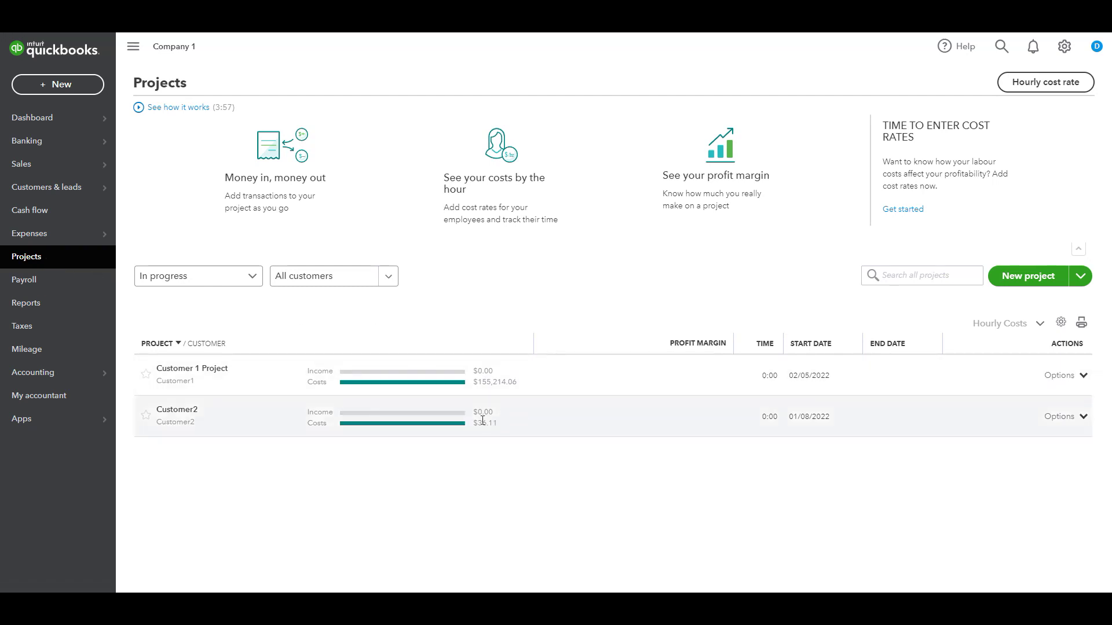
left_click(408, 416)
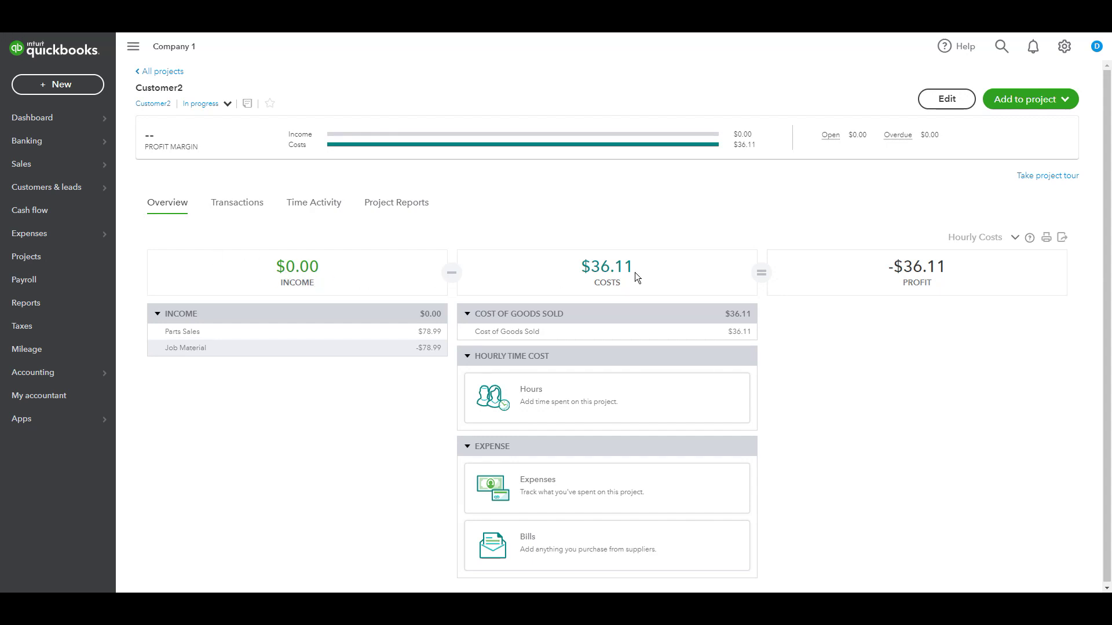
left_click(379, 207)
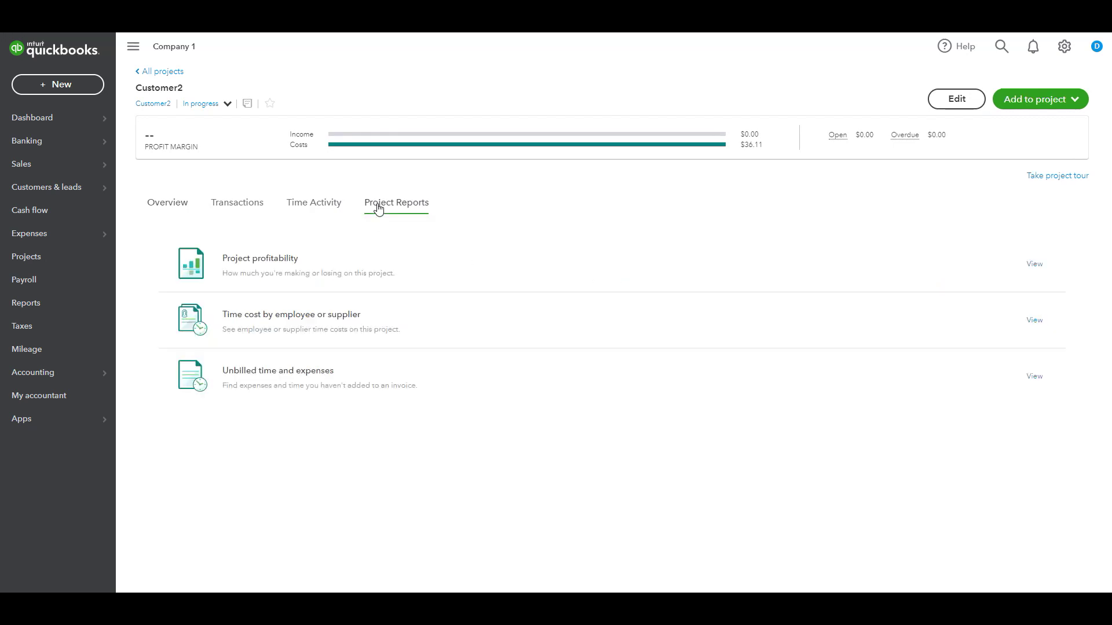
Step: Run Customer2's Project Profitability report: $0.00 income, $36.11 cost of goods sold, -$36.11 profit
left_click(265, 265)
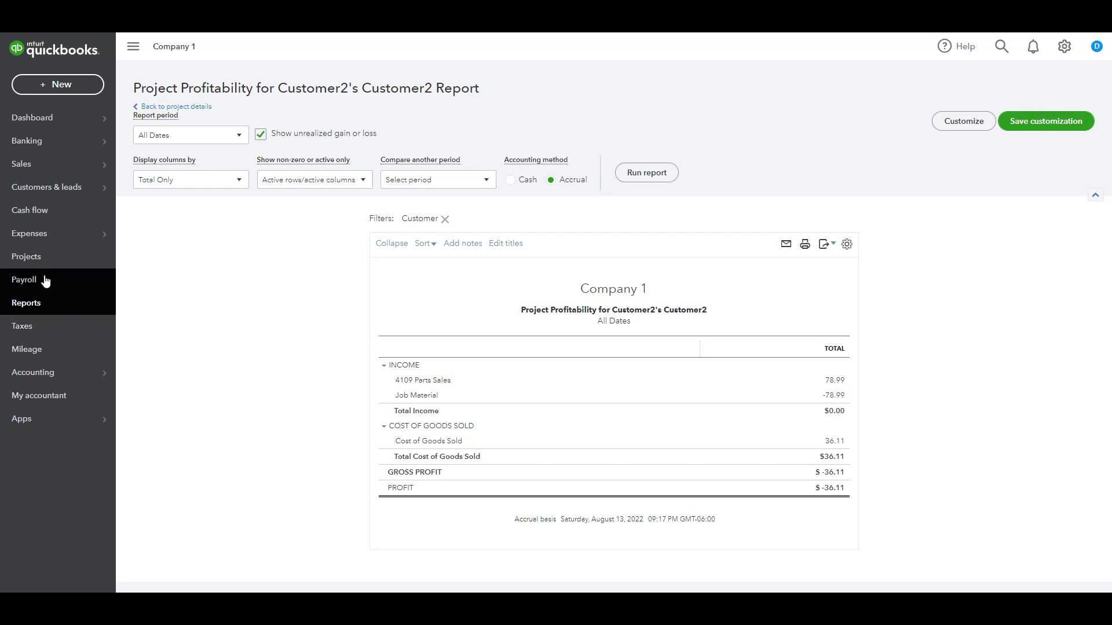
mouse_move(28, 166)
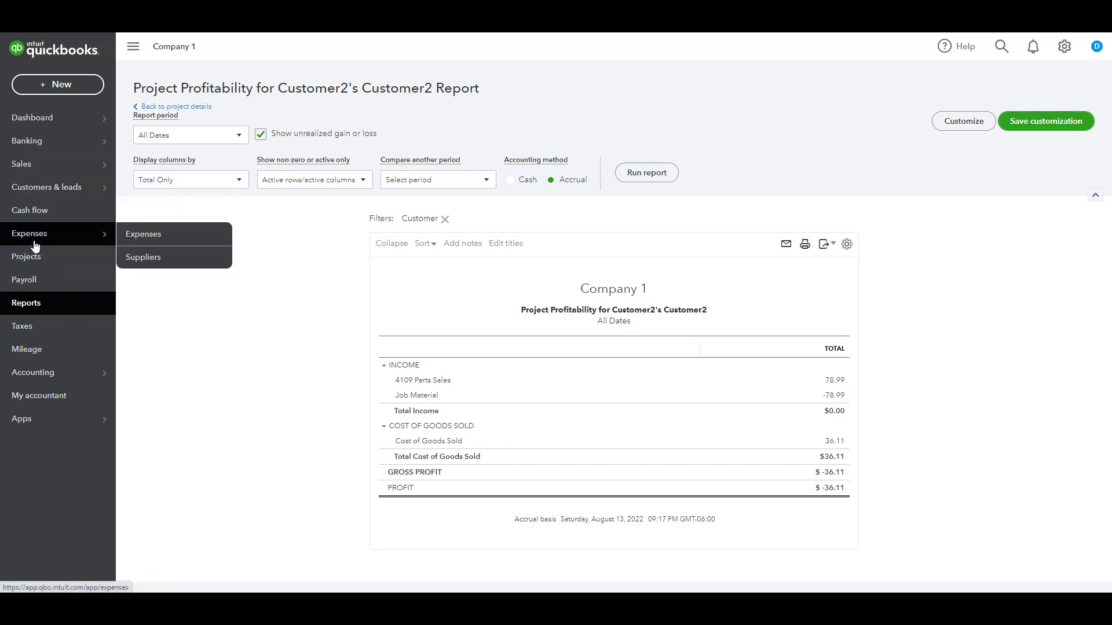
left_click(80, 96)
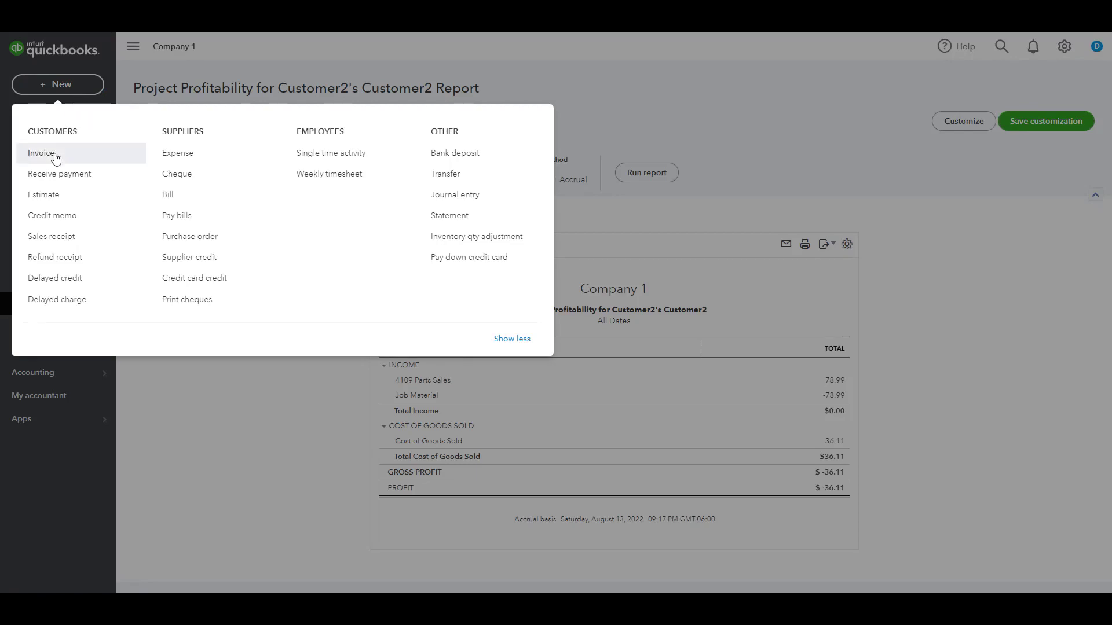
Step: Reopen Customer2's invoice 101202 from Recent Invoices
left_click(50, 152)
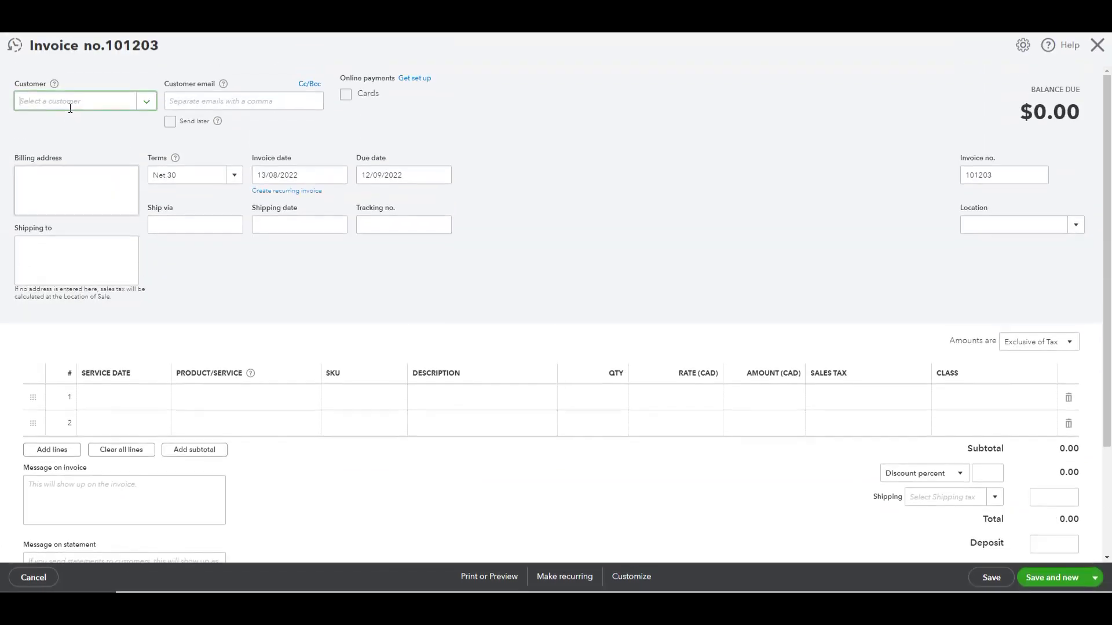
left_click(16, 48)
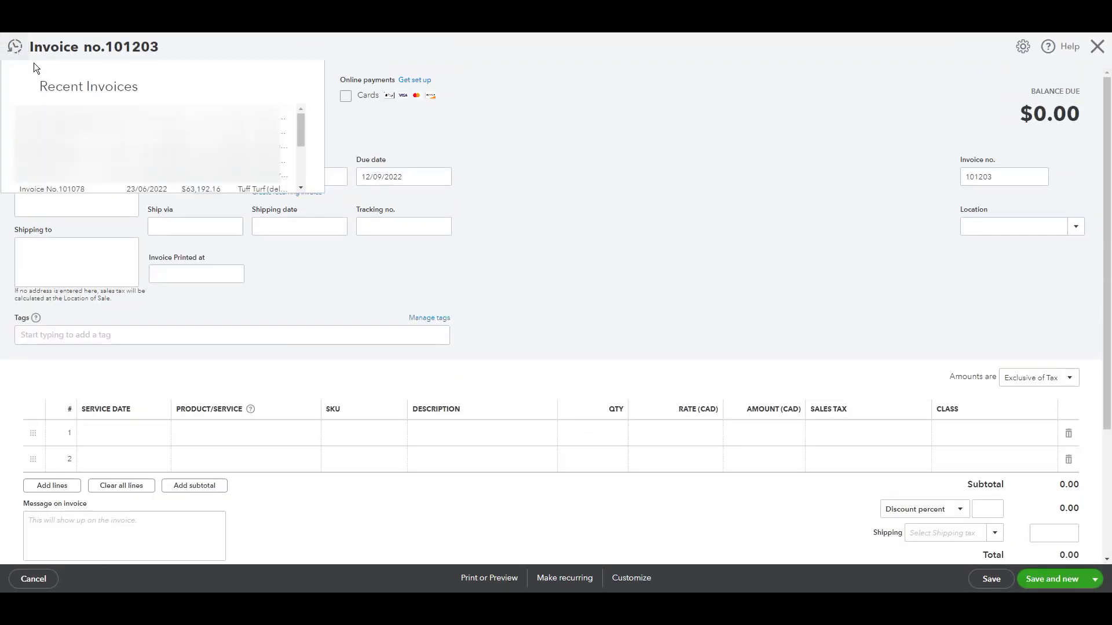
left_click(174, 118)
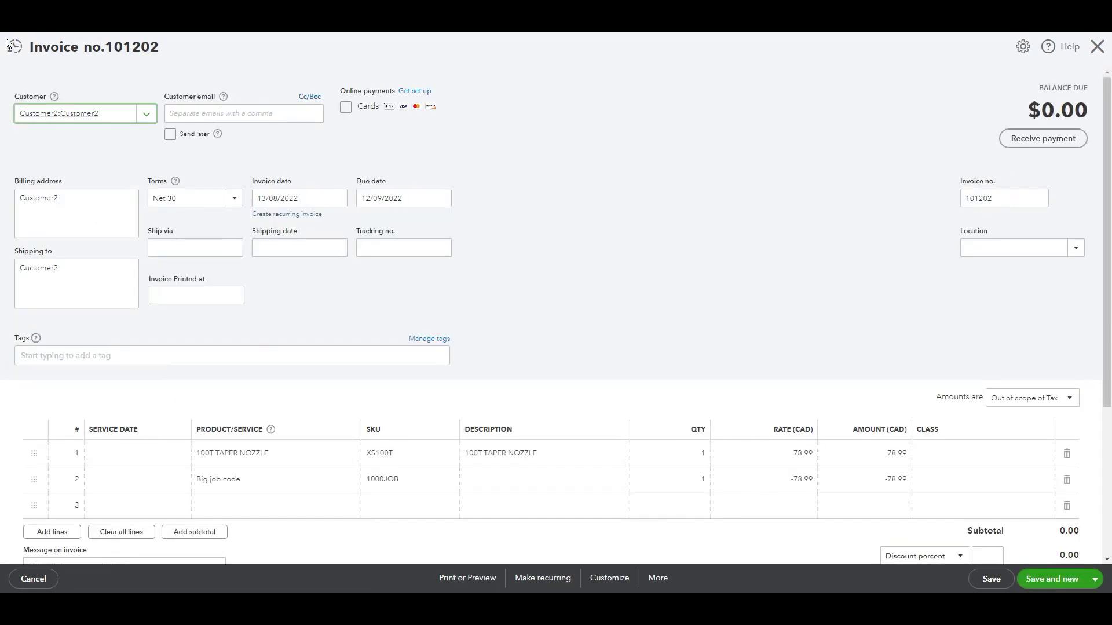
Step: Apply the WORK ORDER form style and preview the invoice as a printable PDF with CAD 0.00 due
left_click(628, 588)
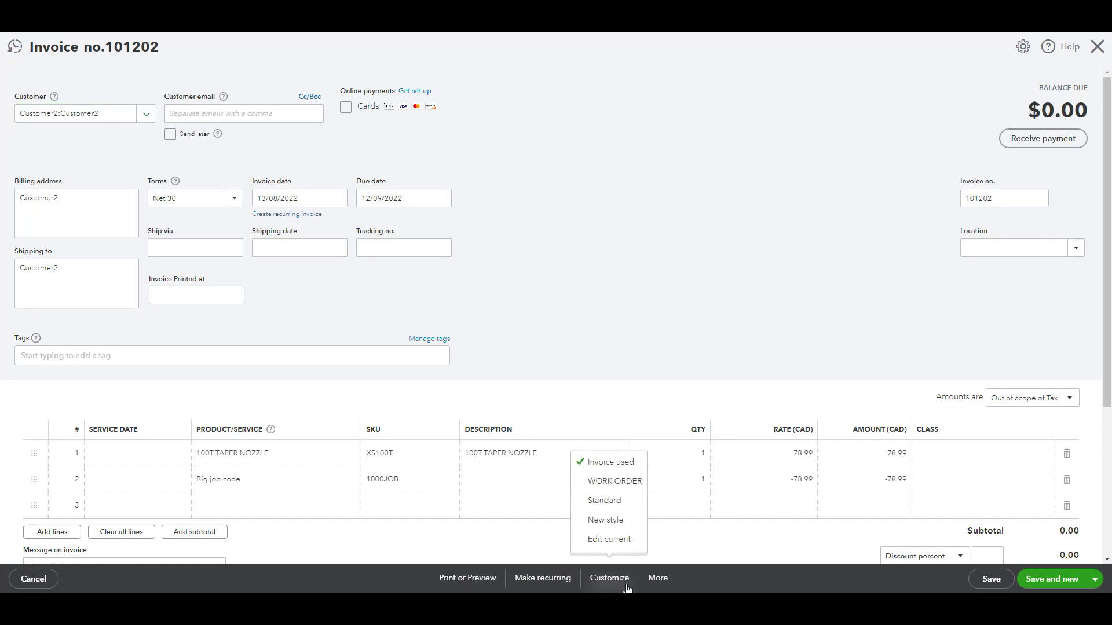
left_click(626, 487)
left_click(461, 570)
left_click(463, 519)
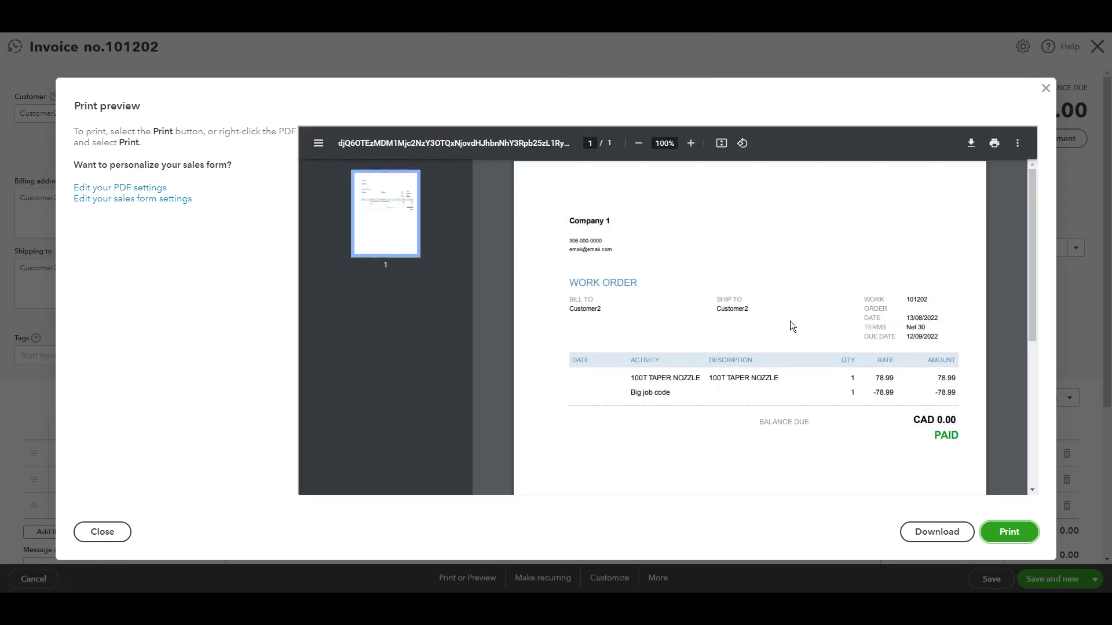
scroll(796, 347, "down", 4)
scroll(826, 407, "up", 4)
scroll(927, 260, "down", 2)
Step: Close the print preview and invoice, then go to Custom form styles from the settings menu
left_click(1045, 88)
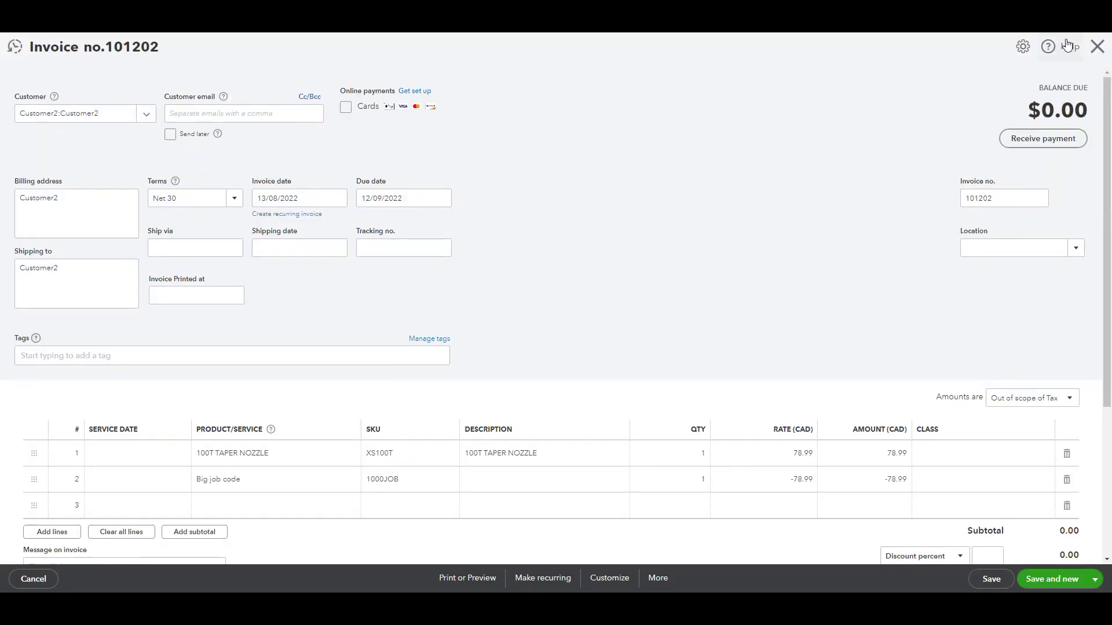
left_click(1096, 49)
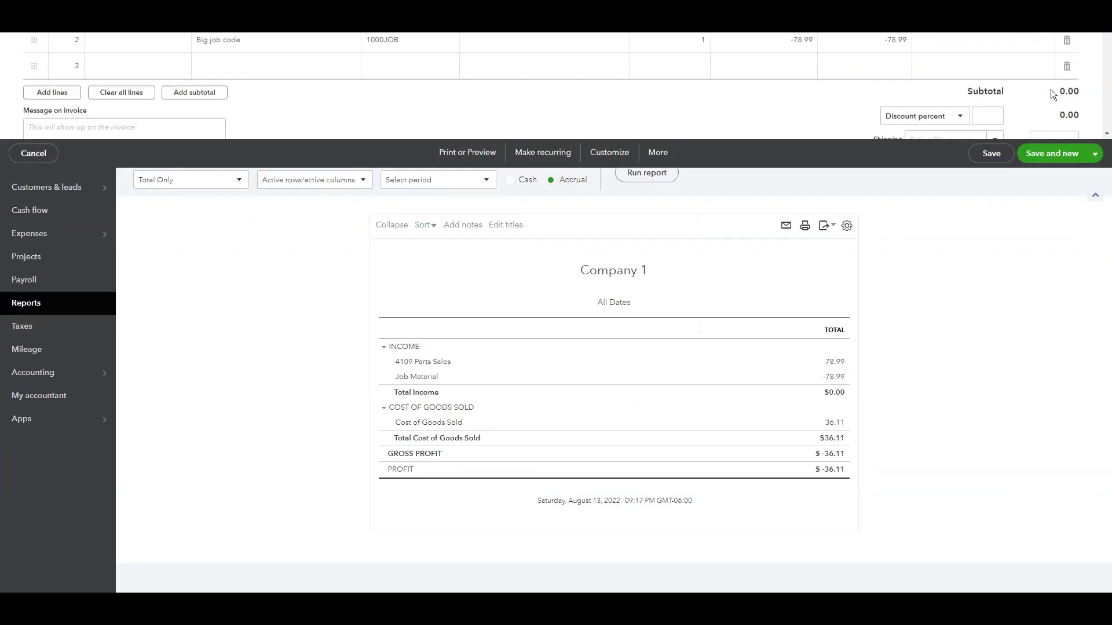
left_click(1065, 49)
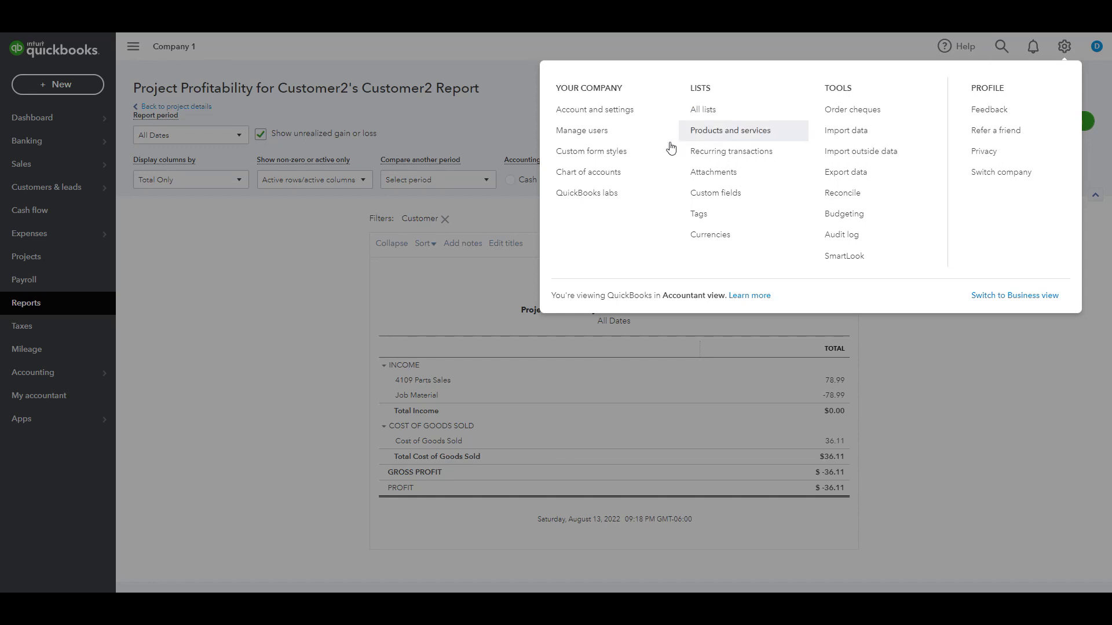
left_click(584, 156)
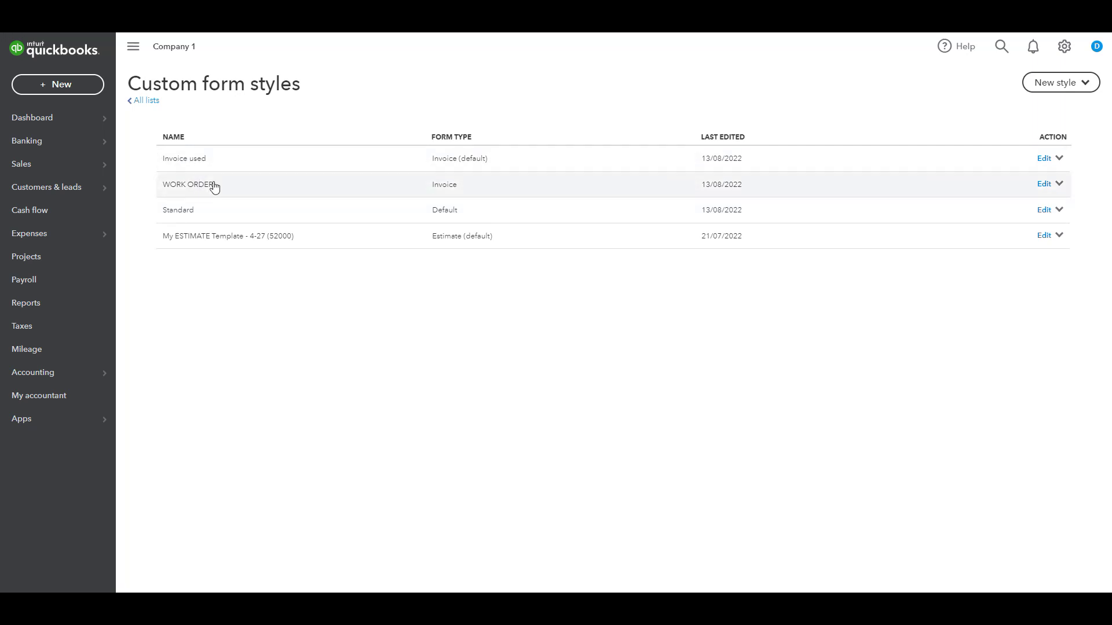
Step: Review the WORK ORDER style's content and activity table columns, then leave the editor without saving
left_click(724, 185)
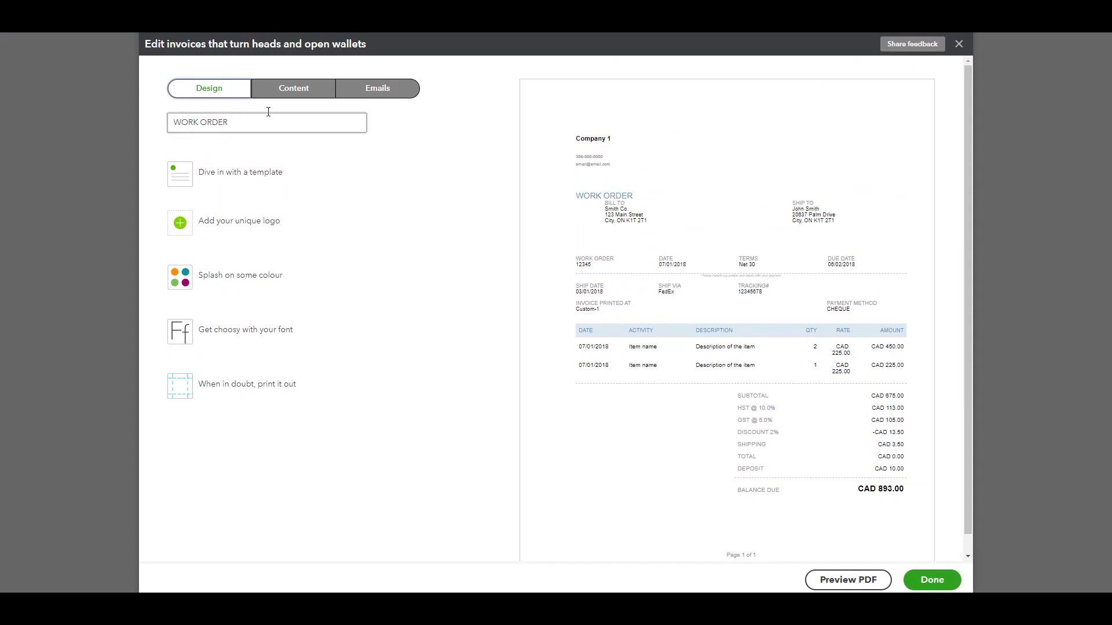
left_click(293, 88)
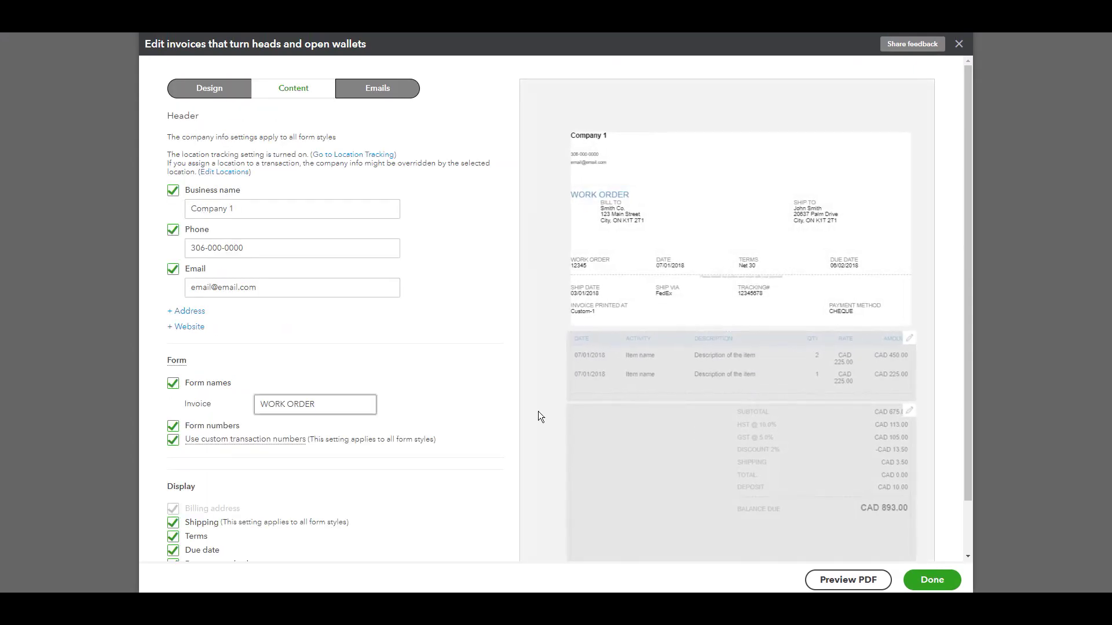
scroll(722, 375, "down", 1)
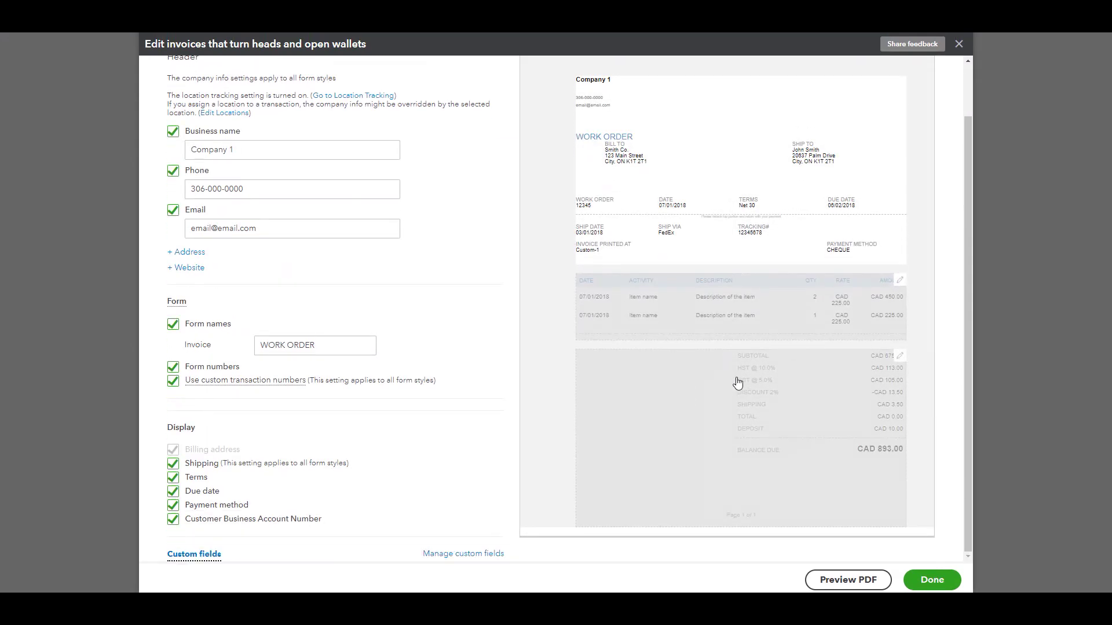
left_click(763, 319)
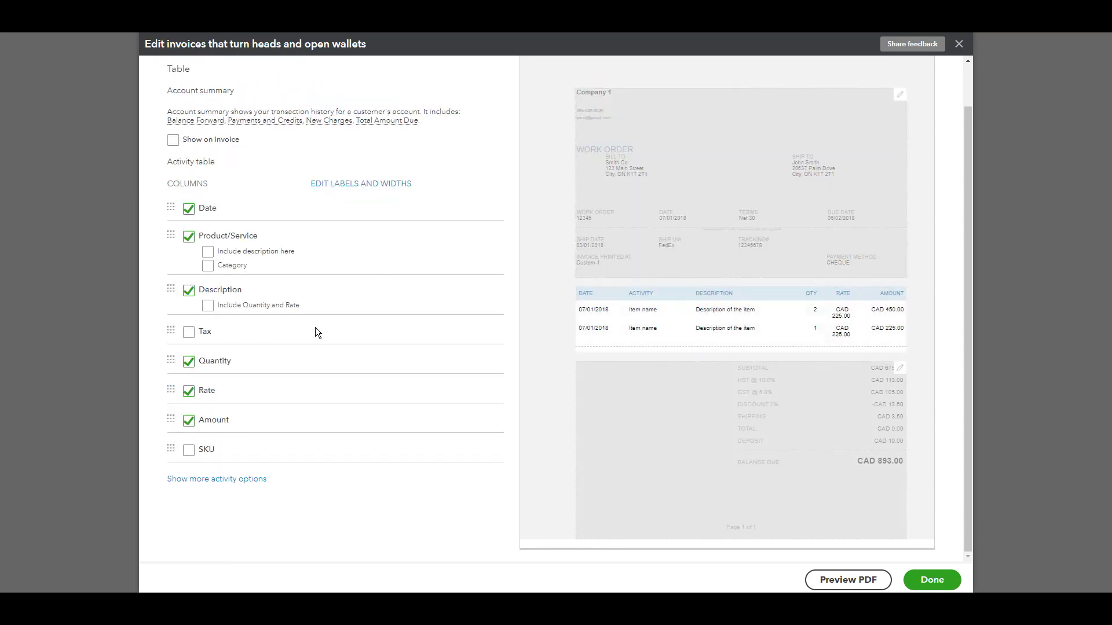
scroll(912, 177, "up", 1)
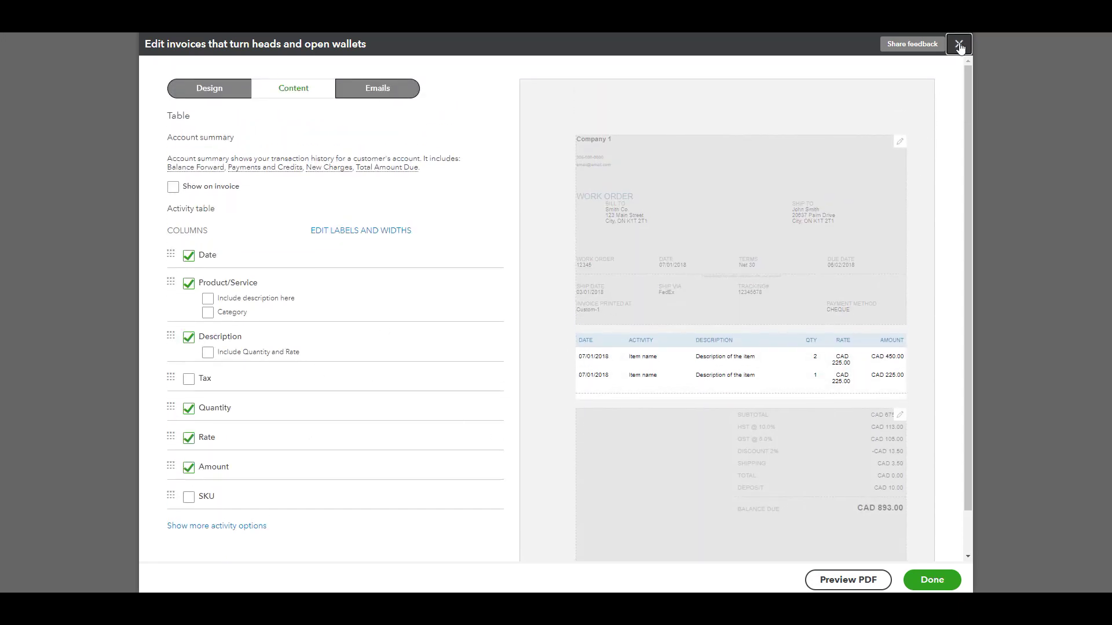
left_click(958, 44)
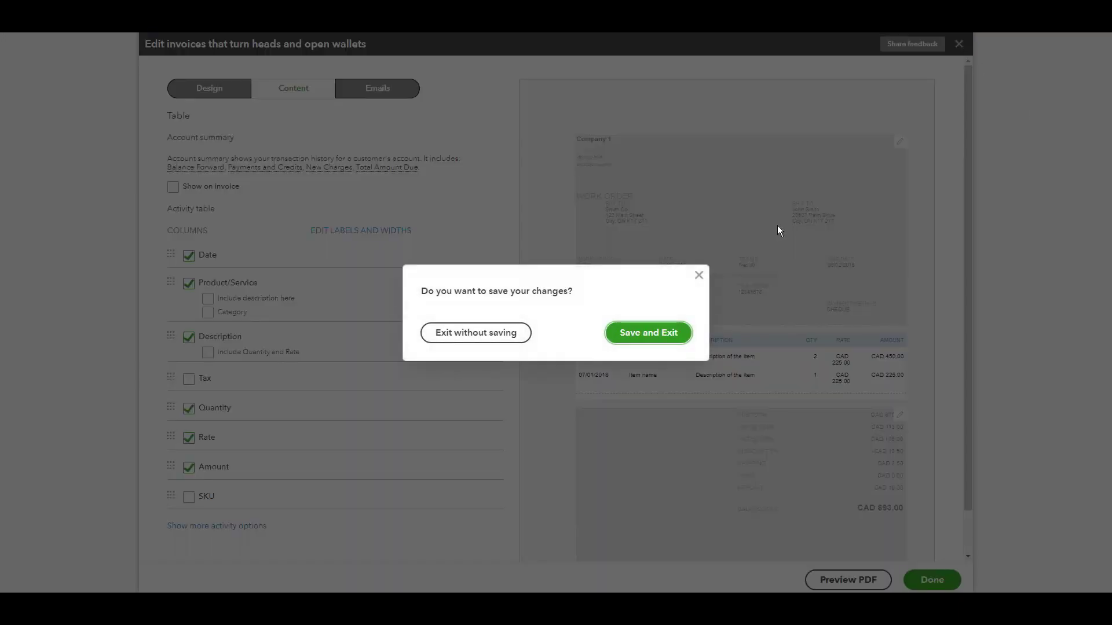
left_click(486, 339)
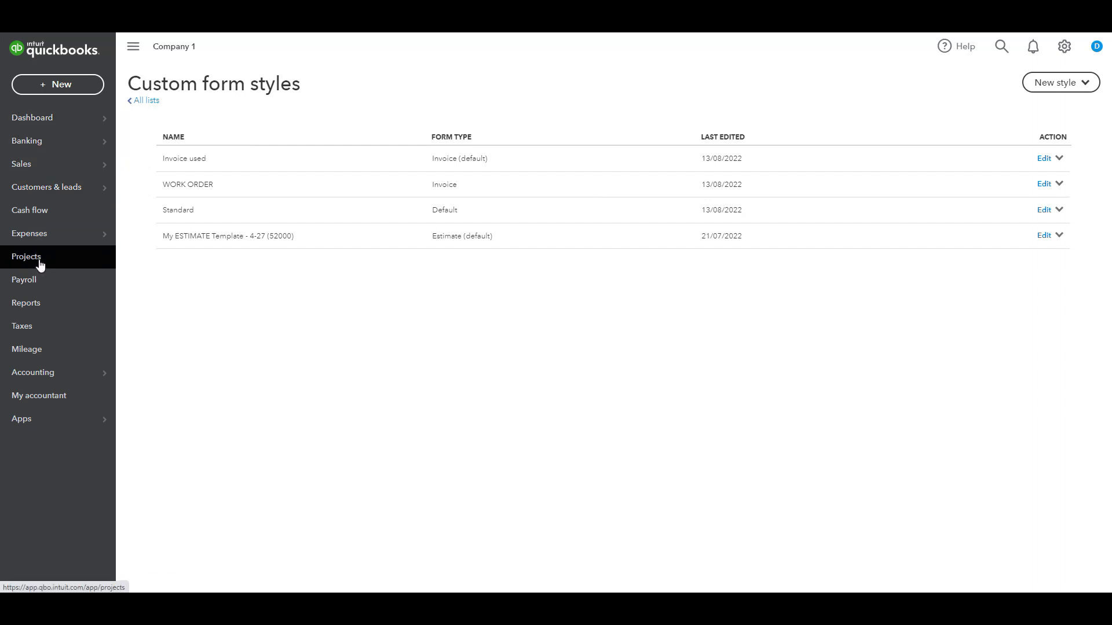
Step: Go to the Projects page listing Customer 1 Project and Customer2
left_click(40, 265)
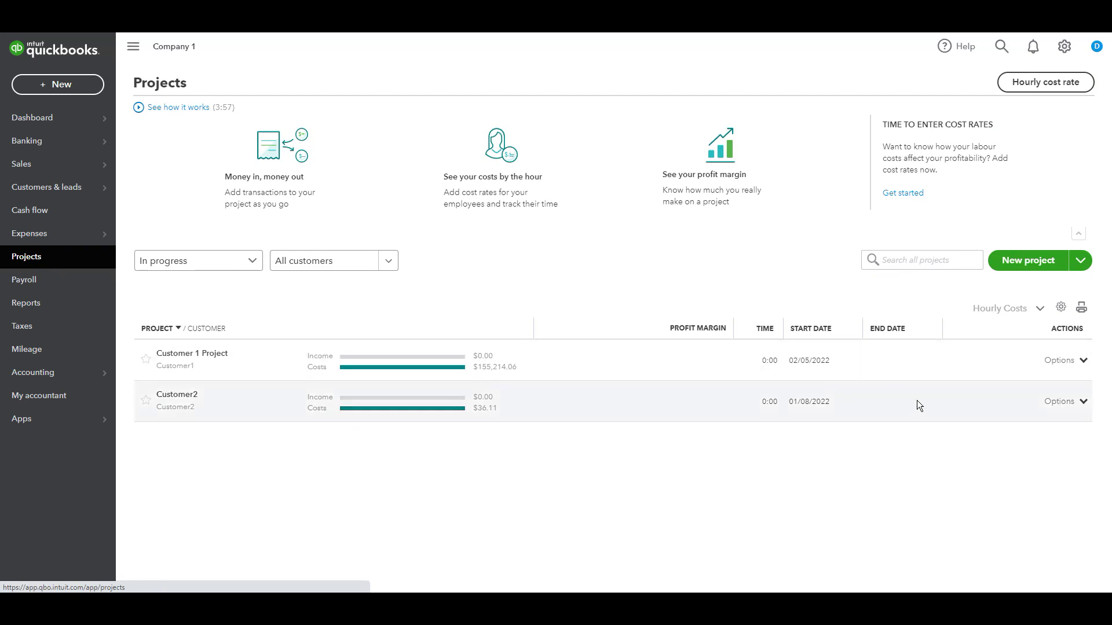